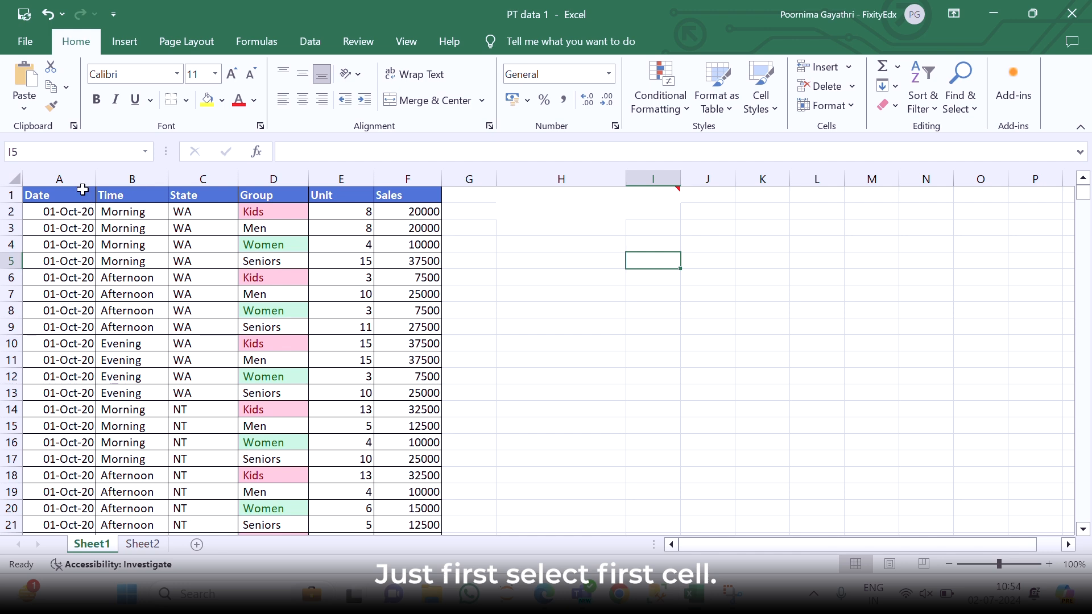
Sort the entire Sheet1 table with a custom sort on the Sales column's cell values, Largest to Smallest.
{"action": "left_click", "coordinate": [84, 193]}
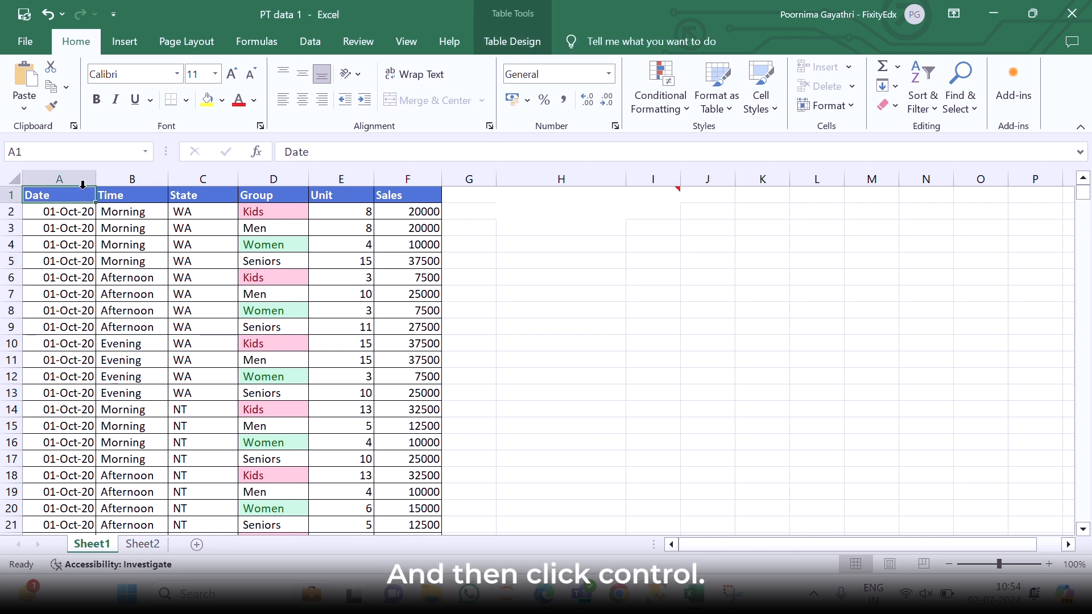
{"action": "key", "text": "ctrl+shift+Down"}
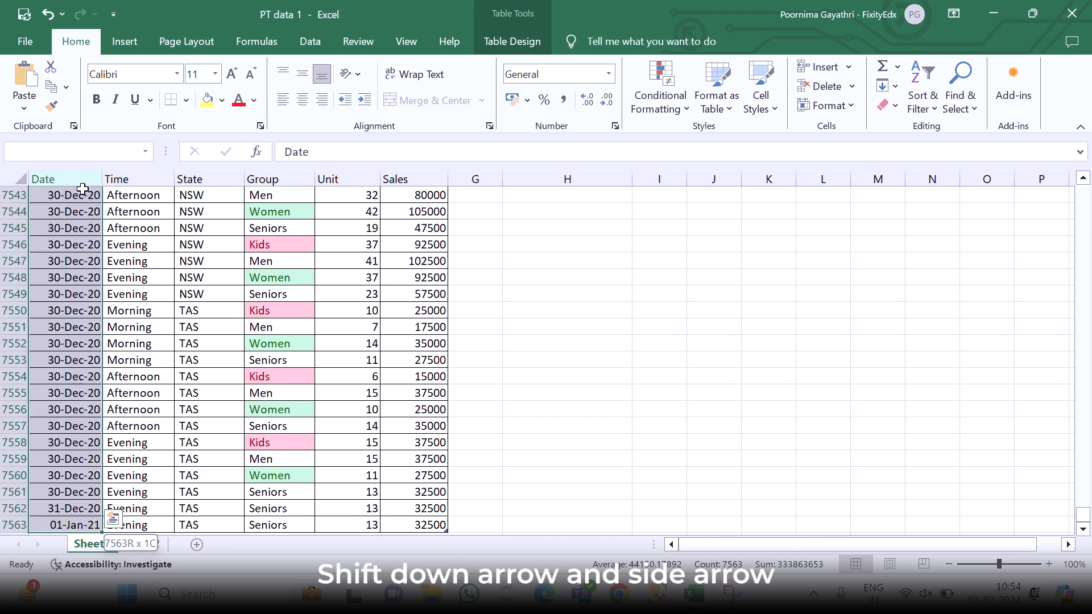
{"action": "key", "text": "ctrl+shift+Right"}
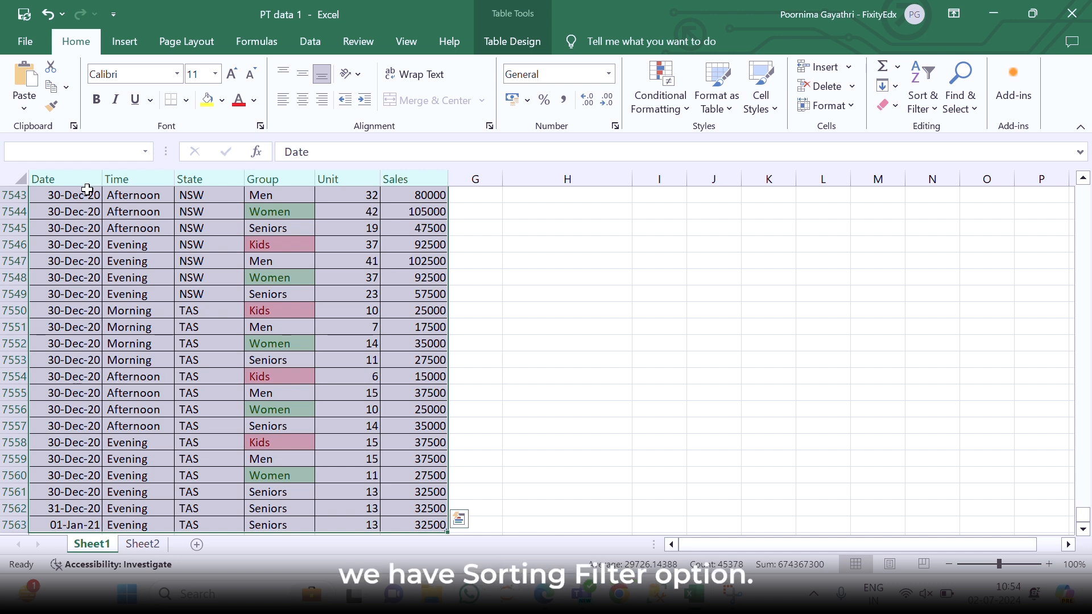
{"action": "left_click", "coordinate": [926, 102]}
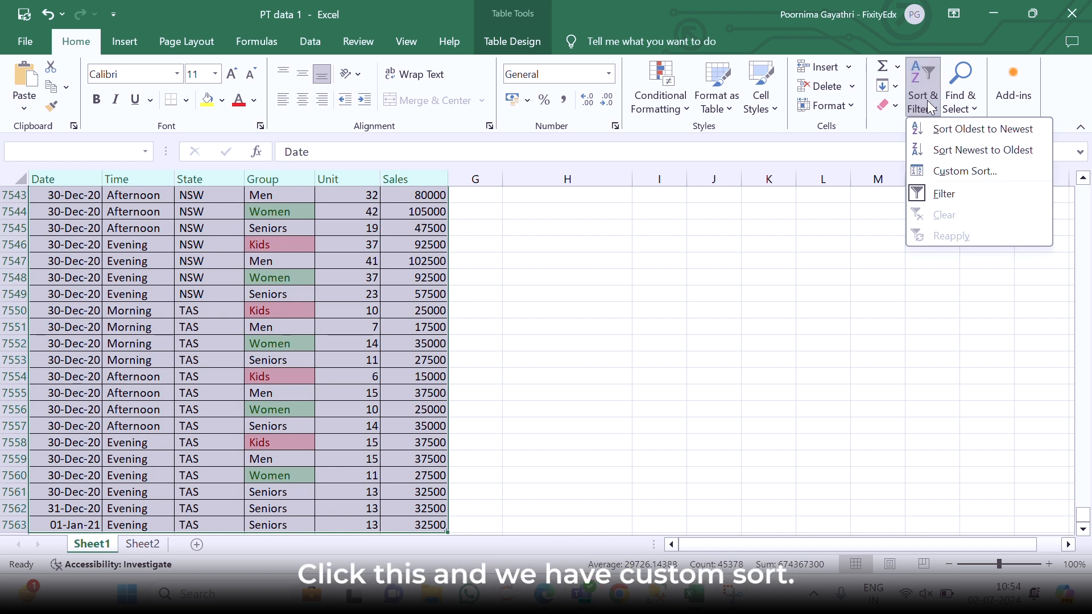
{"action": "left_click", "coordinate": [935, 175]}
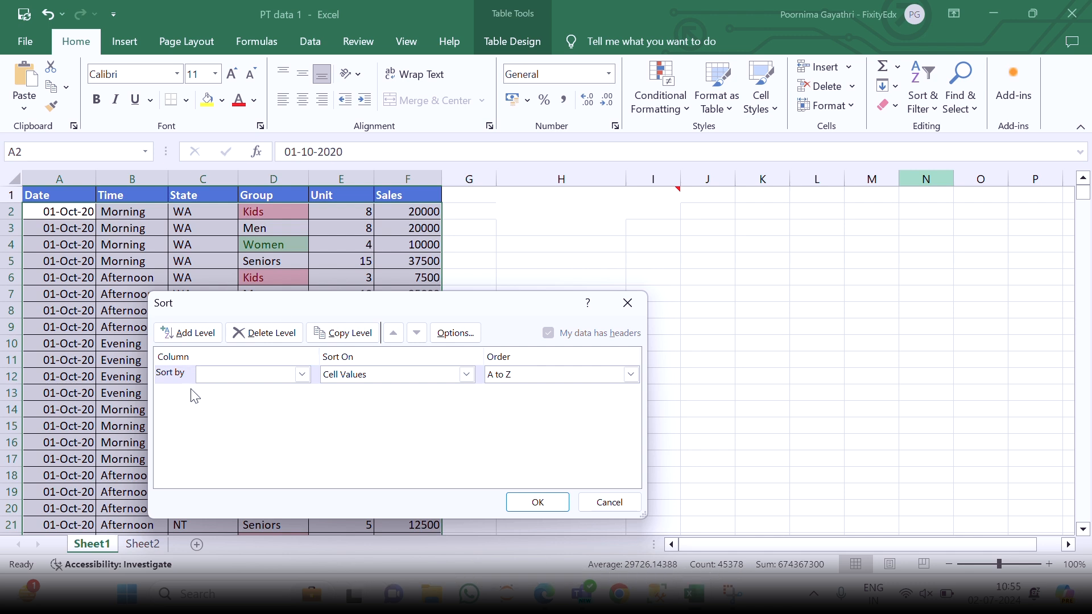
{"action": "left_click", "coordinate": [268, 378]}
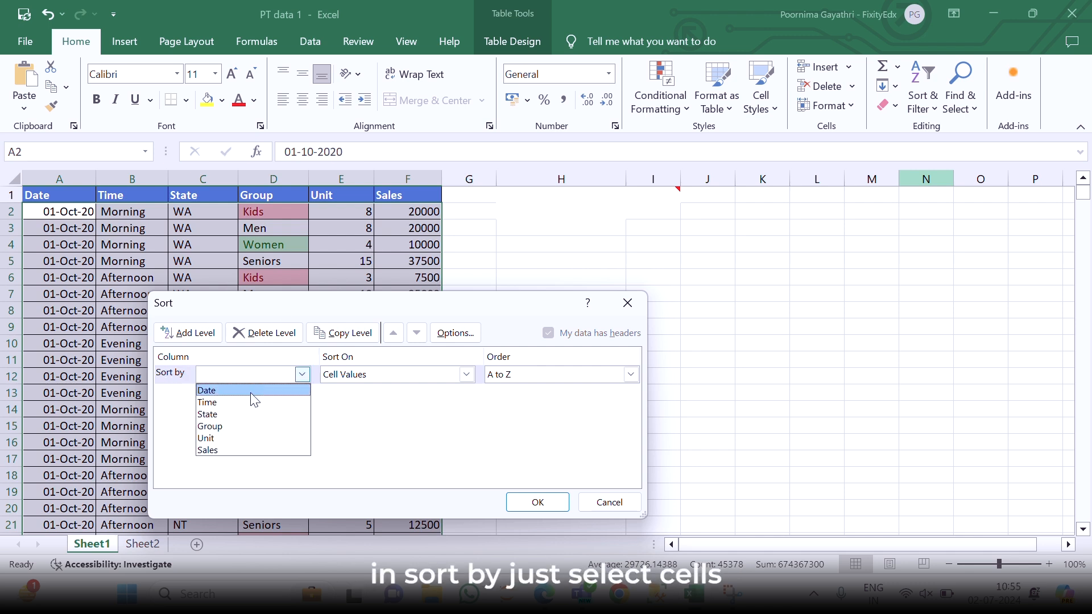
{"action": "left_click", "coordinate": [233, 451]}
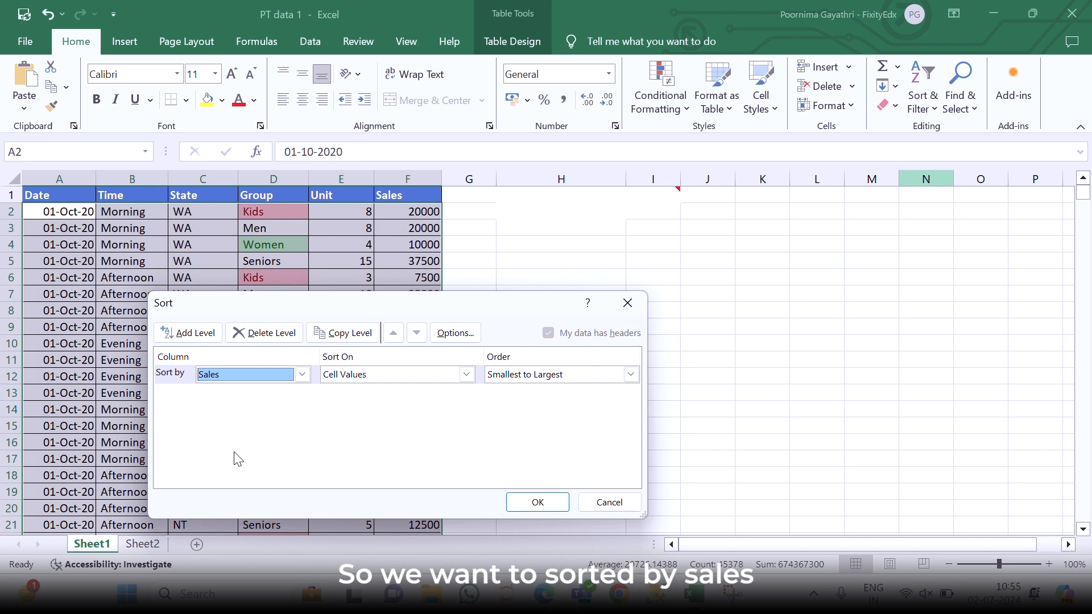
{"action": "left_click", "coordinate": [577, 372]}
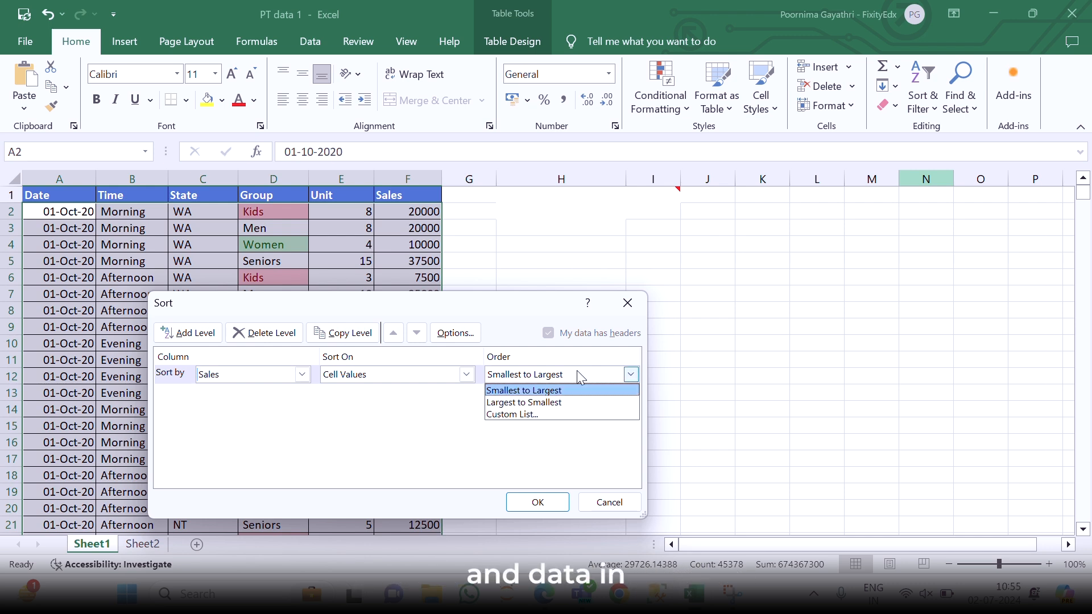
{"action": "left_click", "coordinate": [567, 402]}
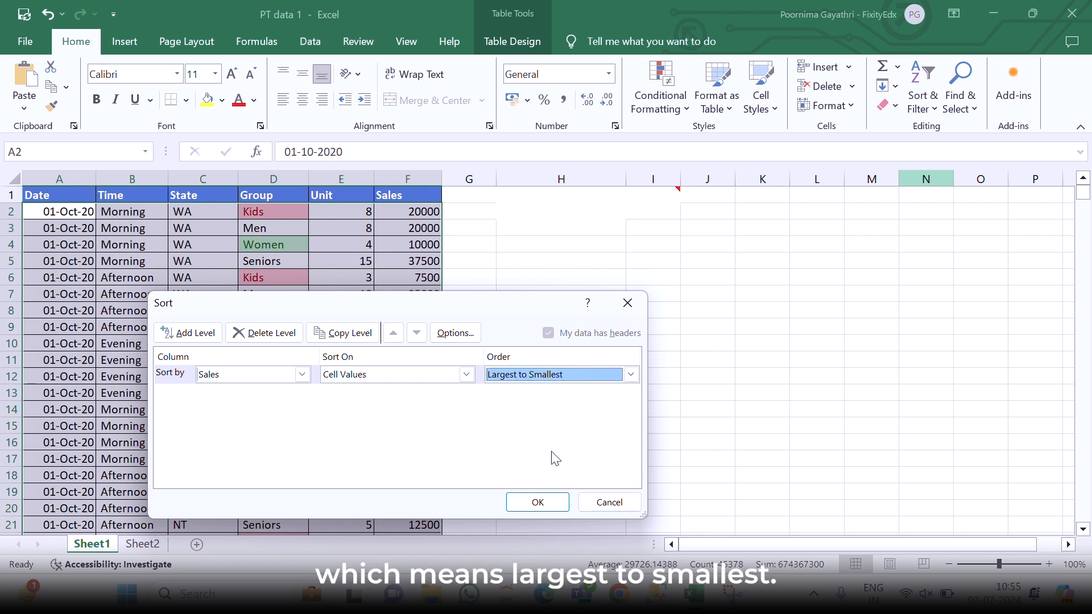
{"action": "left_click", "coordinate": [551, 503]}
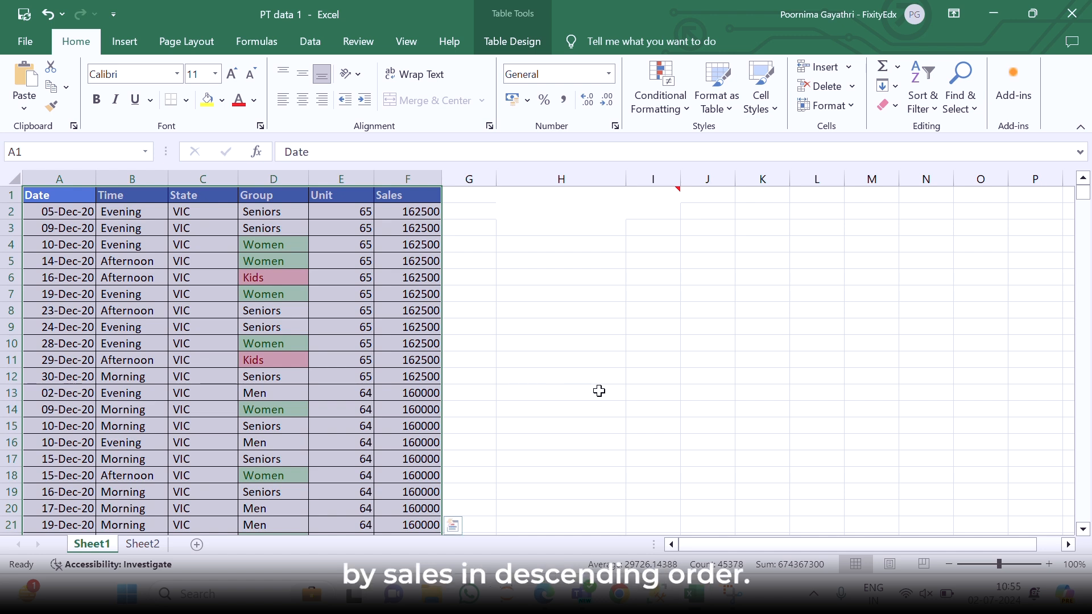
{"action": "left_click", "coordinate": [568, 344]}
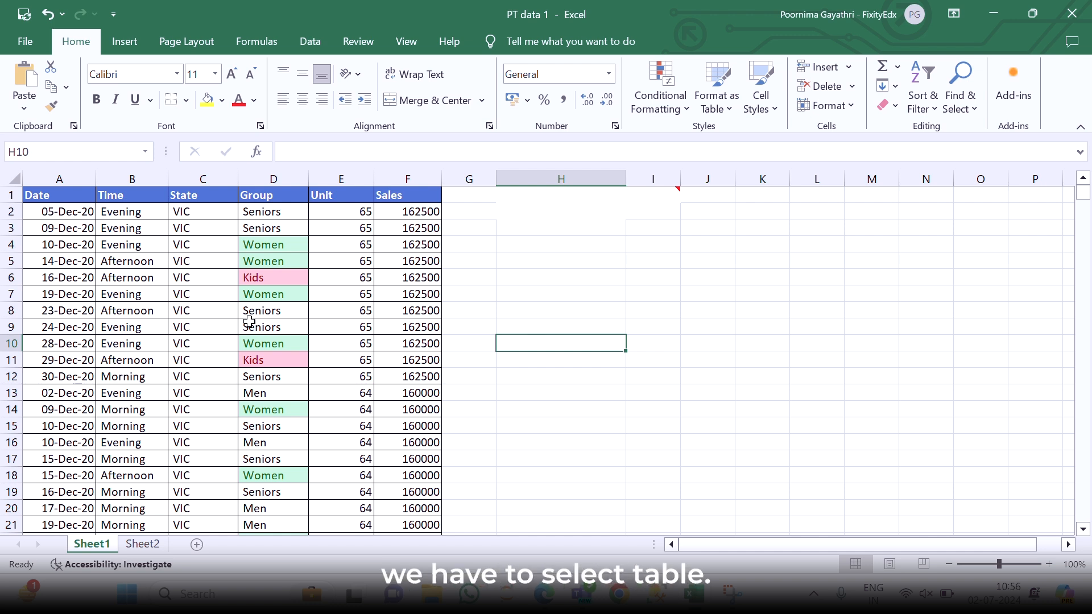
Re-sort the entire Sheet1 table, adding a second sort level on Date cell values, Newest to Oldest, below the Sales level.
{"action": "left_click", "coordinate": [69, 200]}
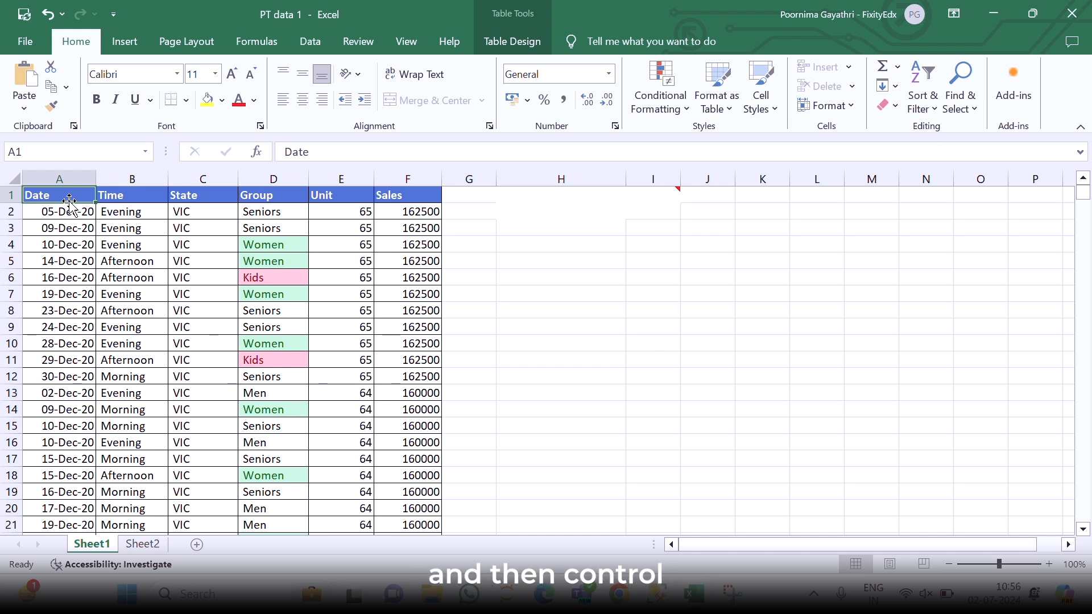
{"action": "key", "text": "ctrl+shift+Down"}
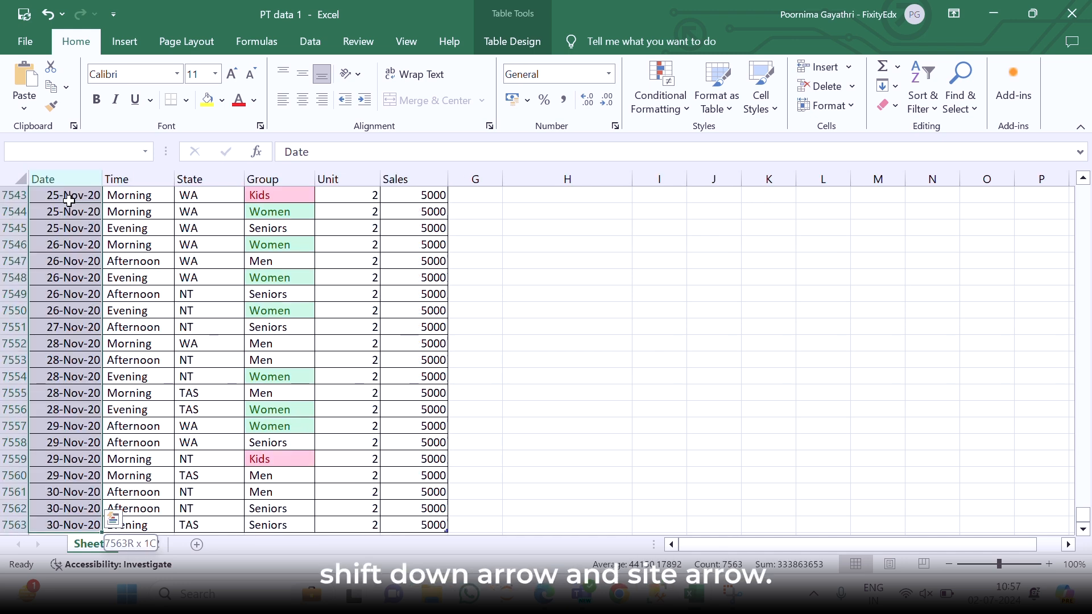
{"action": "key", "text": "ctrl+shift+Right"}
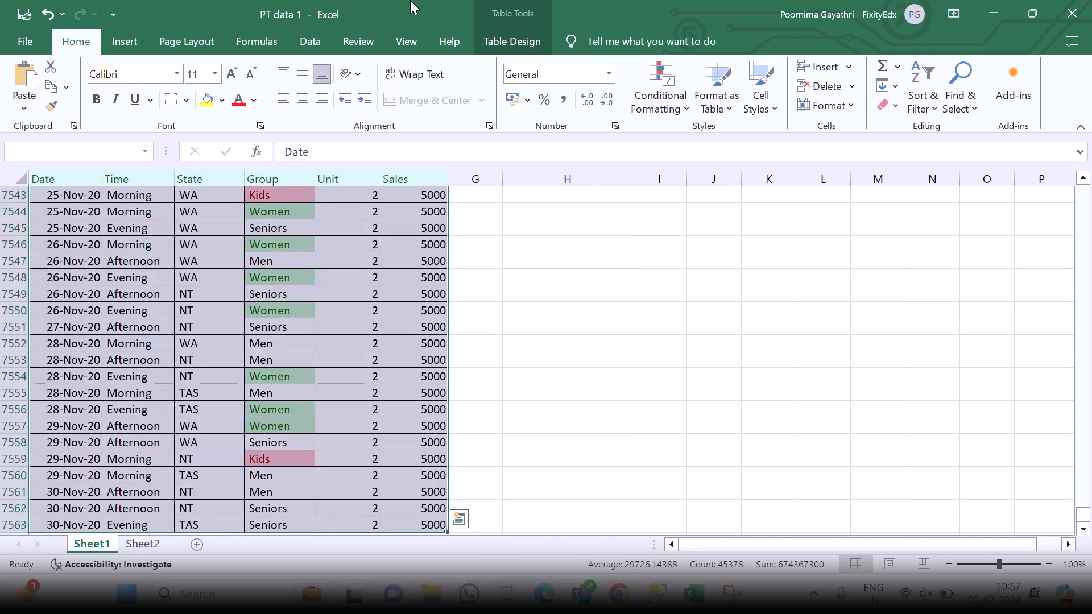
{"action": "left_click", "coordinate": [916, 102]}
{"action": "left_click", "coordinate": [961, 171]}
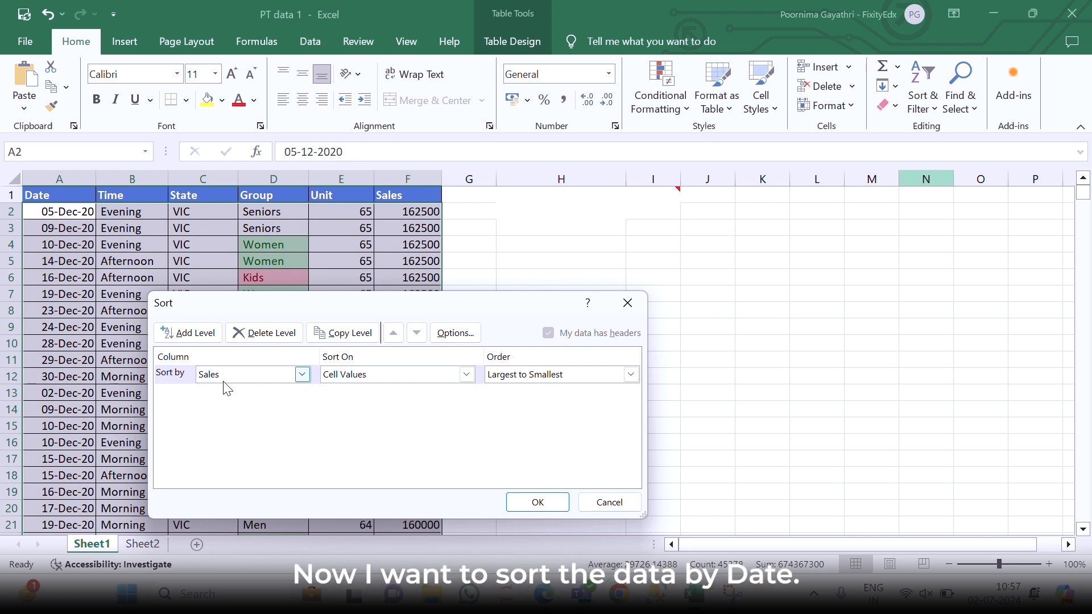
{"action": "left_click", "coordinate": [201, 335]}
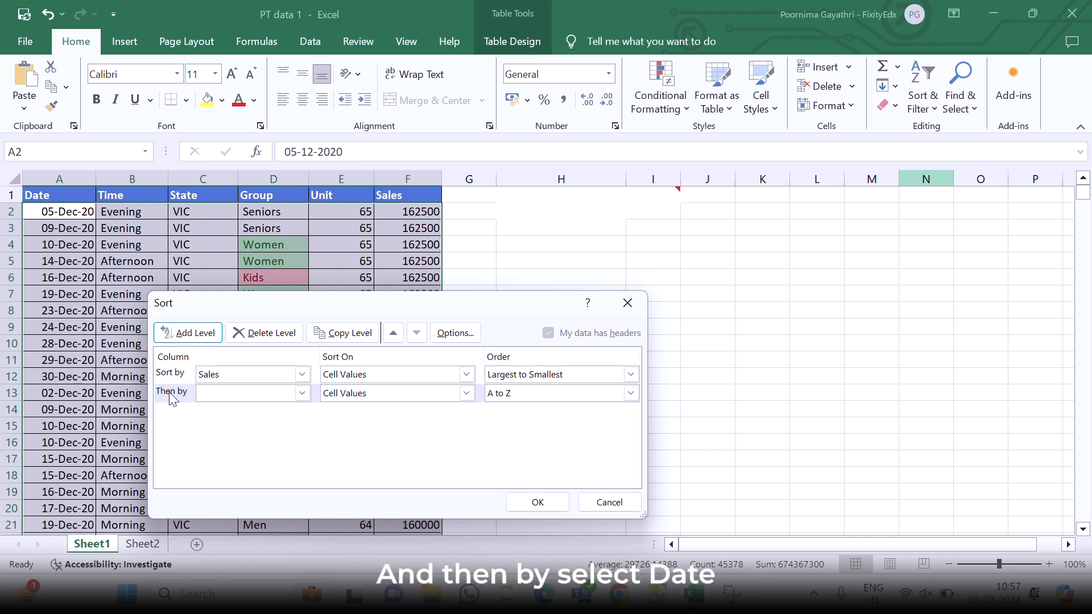
{"action": "left_click", "coordinate": [302, 393]}
{"action": "left_click", "coordinate": [213, 410]}
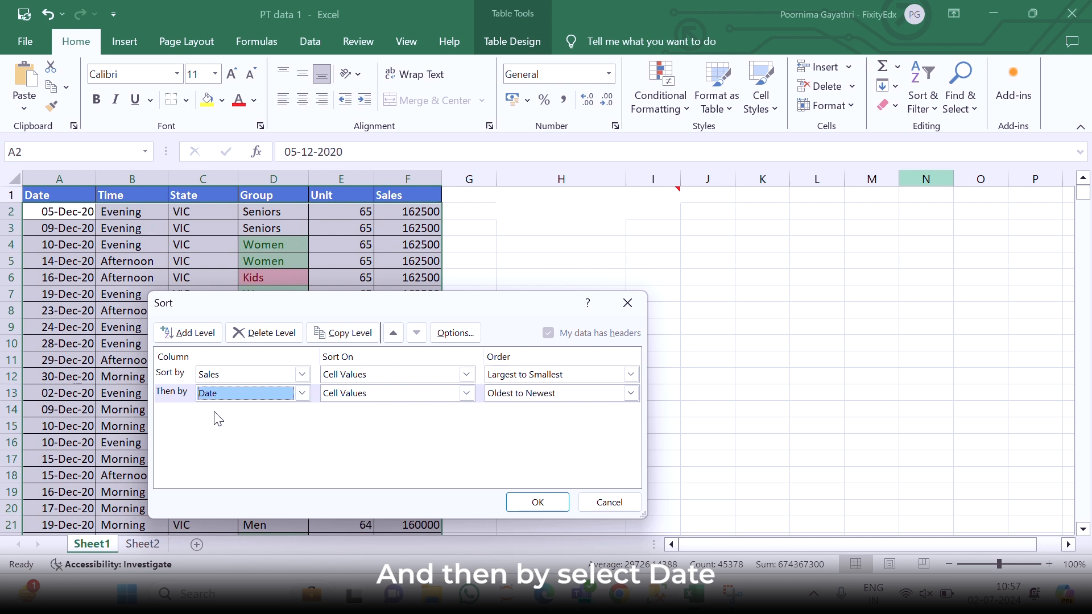
{"action": "left_click", "coordinate": [555, 395]}
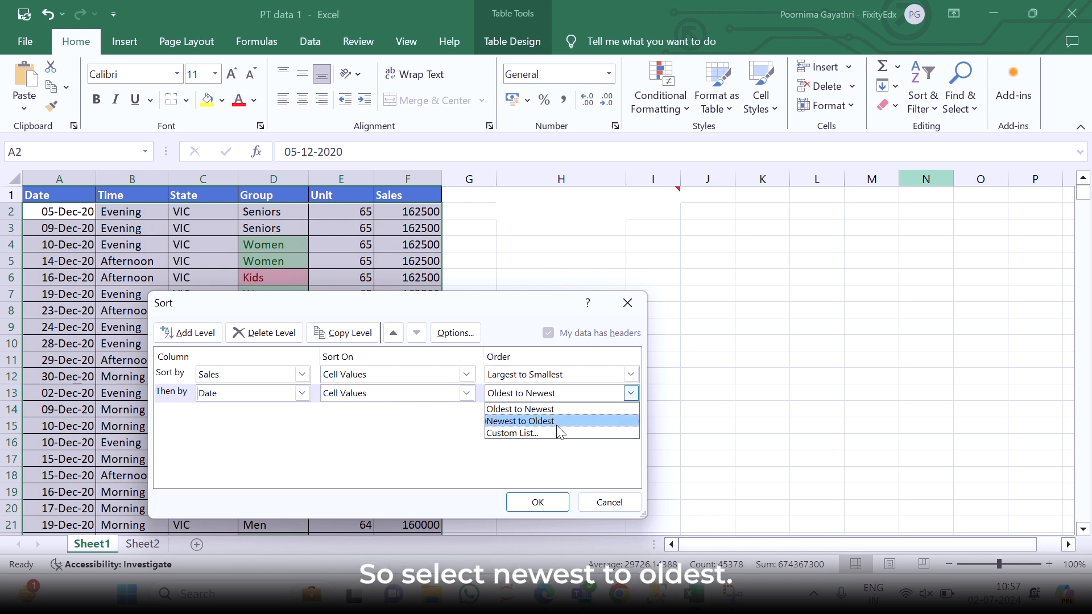
{"action": "left_click", "coordinate": [555, 425]}
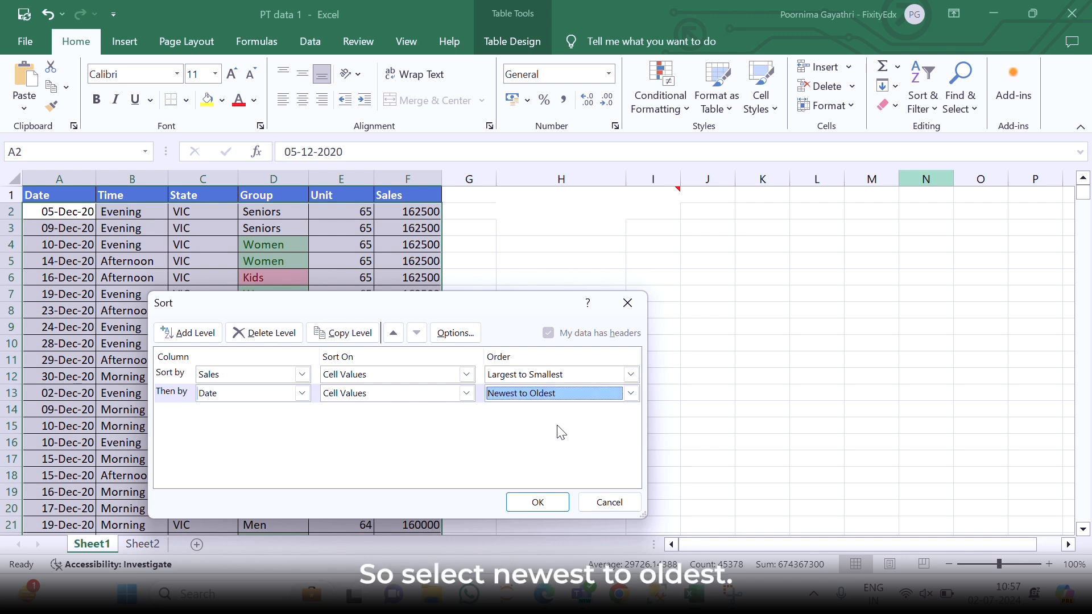
{"action": "left_click", "coordinate": [537, 507]}
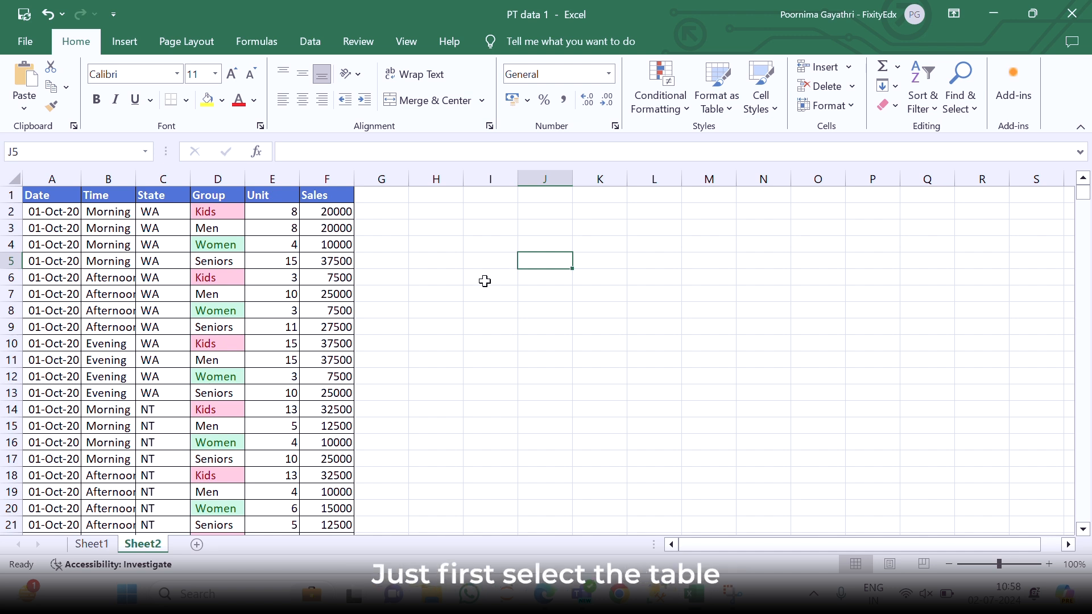
Start a custom sort of the entire Sheet2 table with Group as the sort column.
{"action": "left_click", "coordinate": [51, 197]}
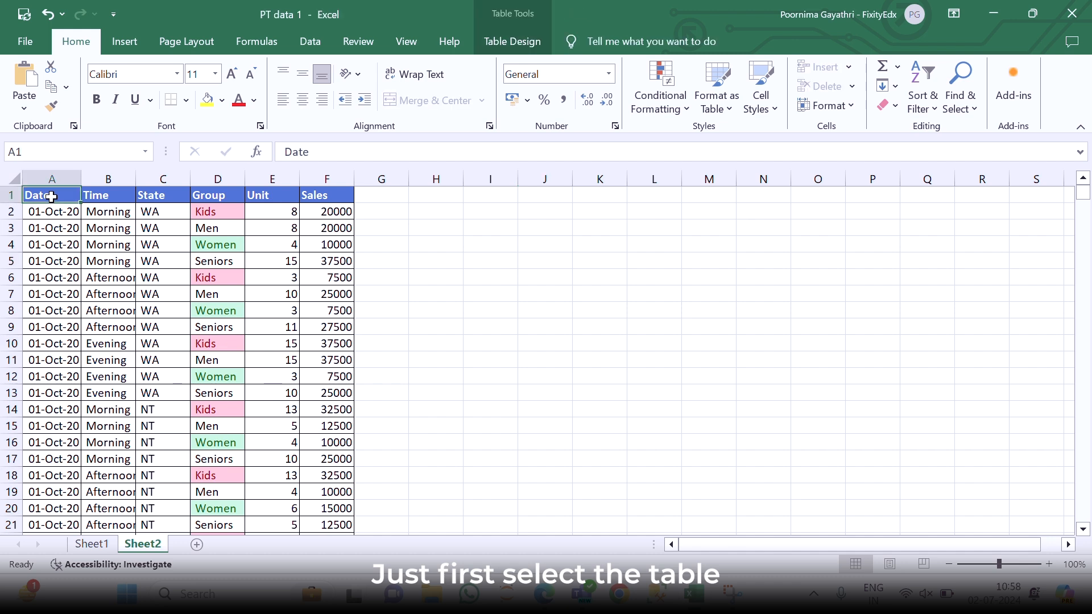
{"action": "key", "text": "ctrl+shift+Down"}
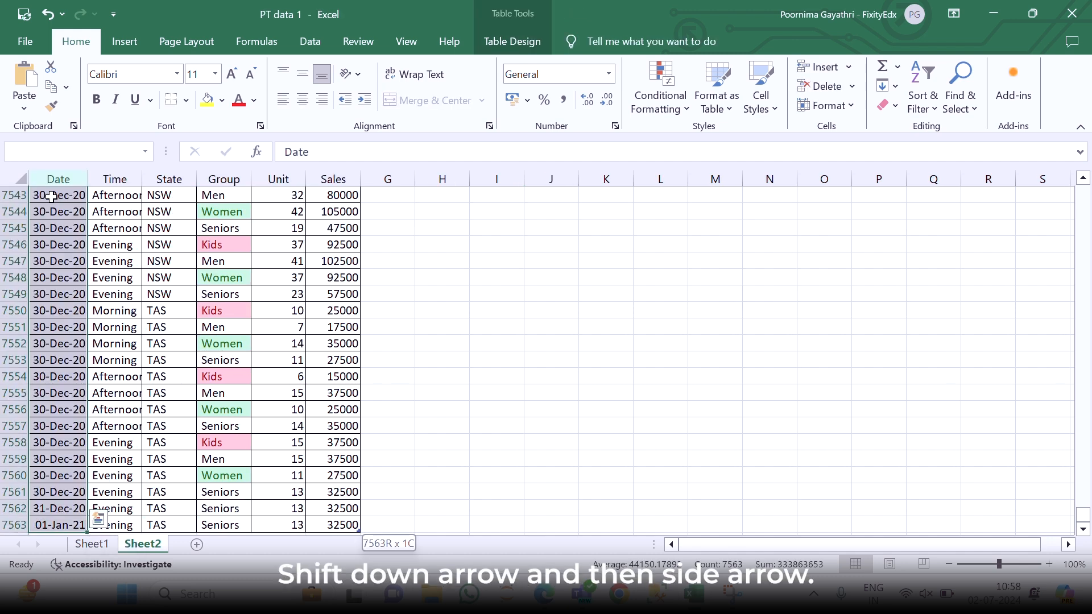
{"action": "key", "text": "ctrl+shift+Right"}
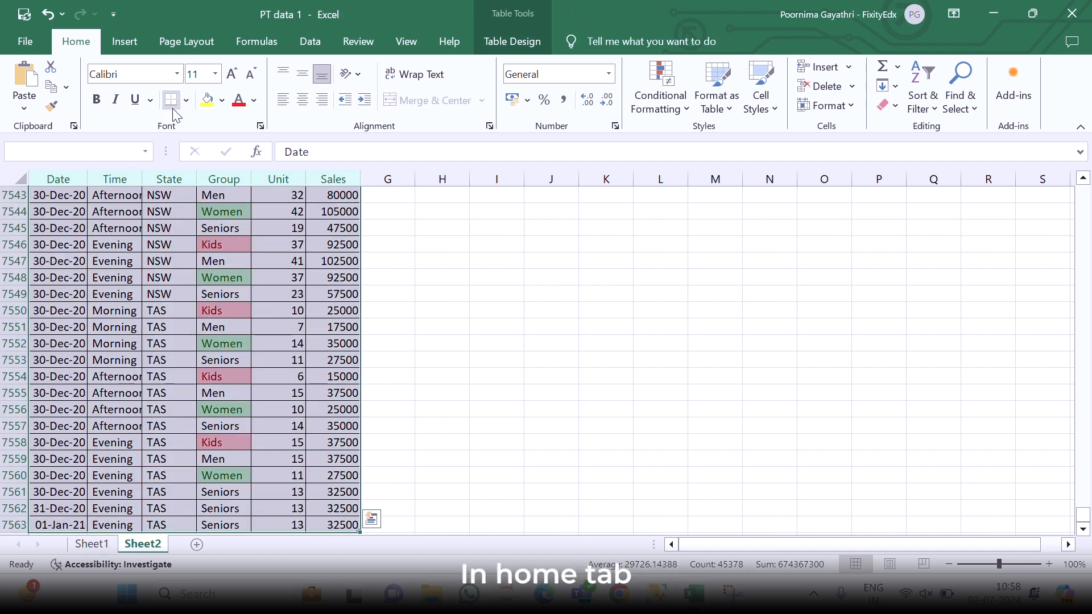
{"action": "left_click", "coordinate": [925, 113]}
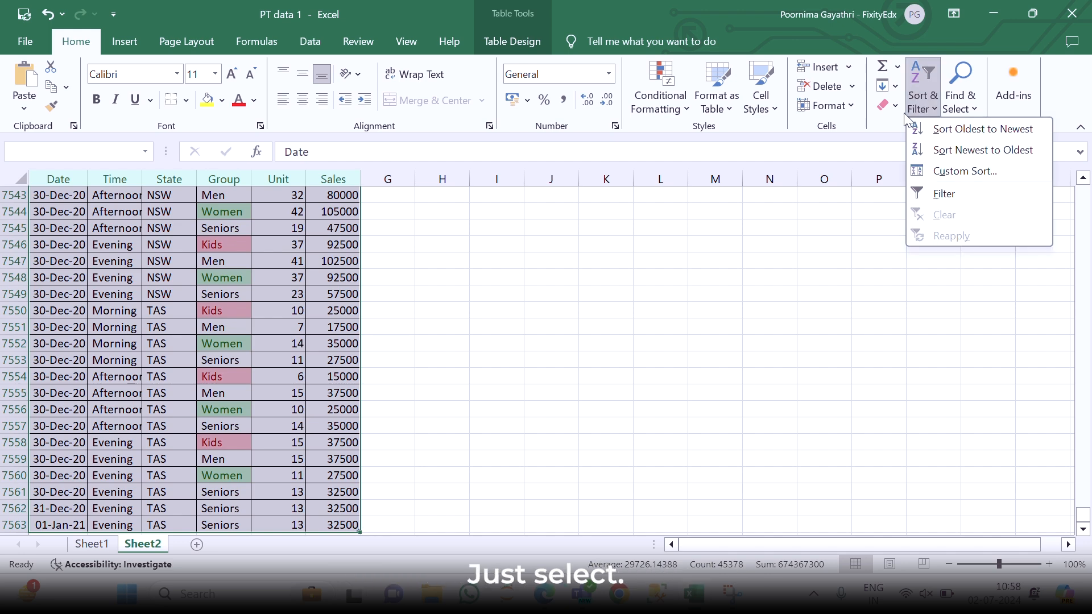
{"action": "left_click", "coordinate": [944, 172]}
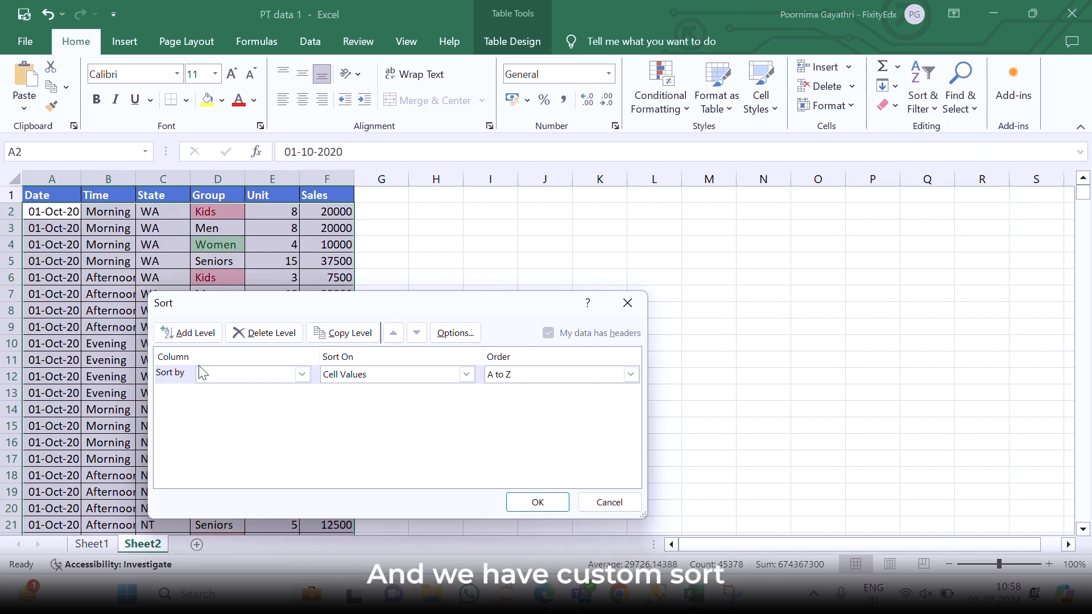
{"action": "left_click", "coordinate": [303, 374]}
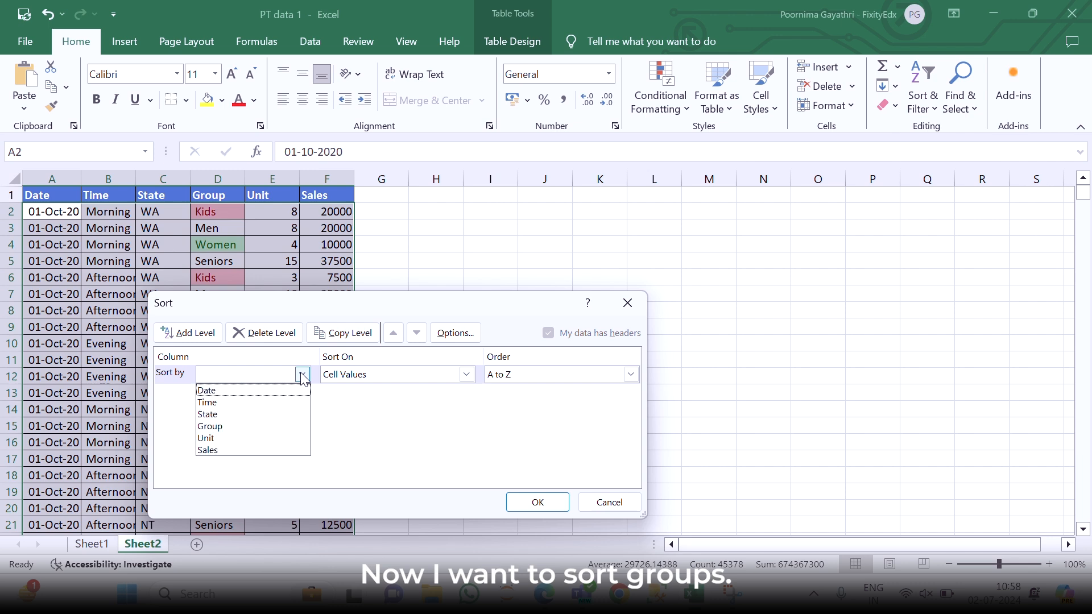
{"action": "left_click", "coordinate": [222, 426]}
Set the Group sort to Cell Color with pink On Top, apply it, and look through the sorted rows.
{"action": "left_click", "coordinate": [466, 374]}
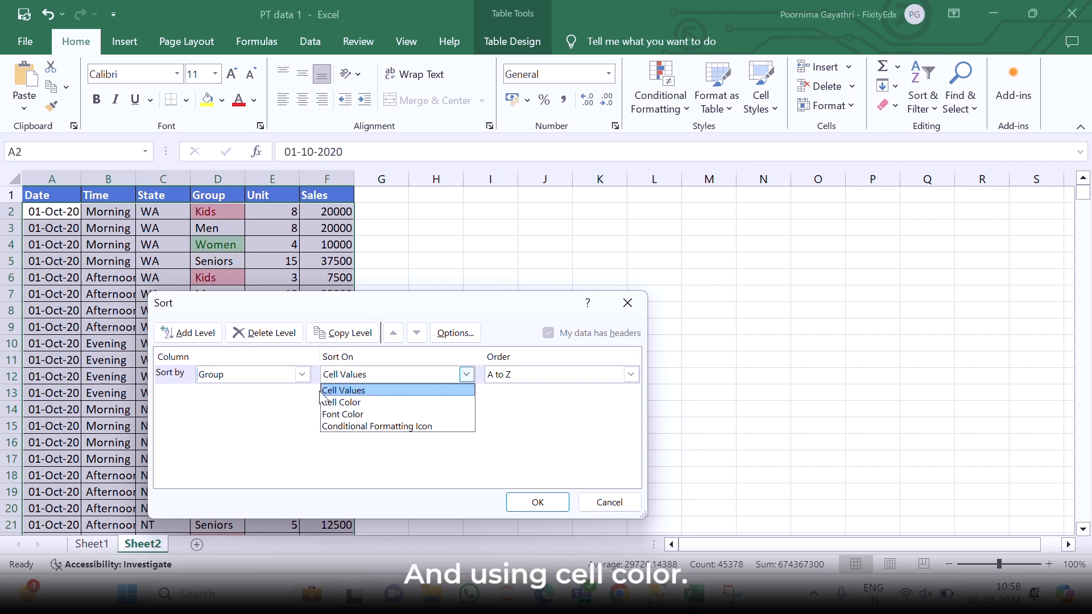
{"action": "left_click", "coordinate": [363, 403]}
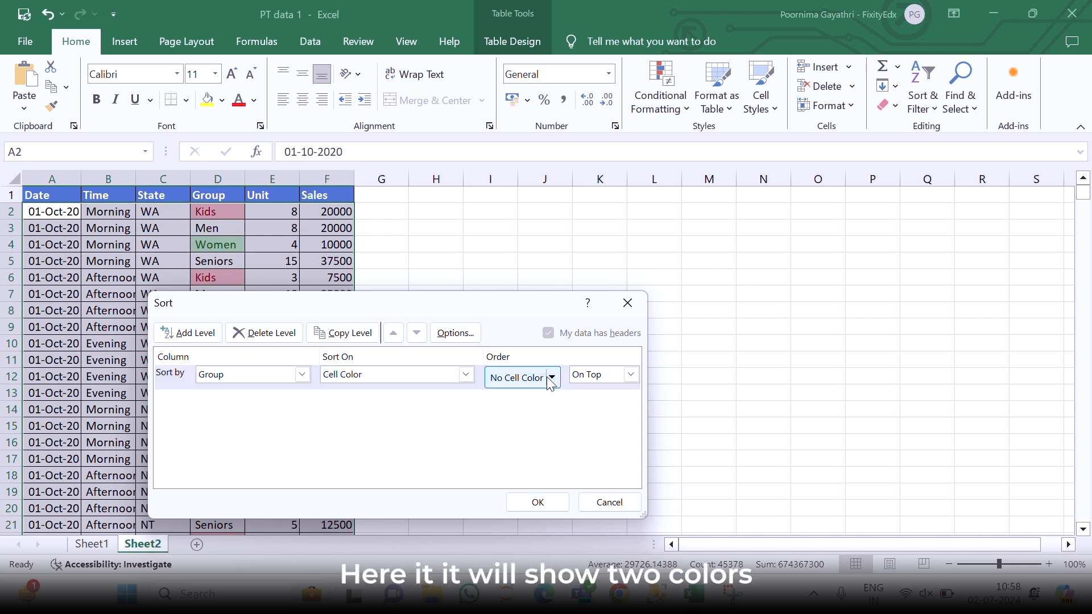
{"action": "left_click", "coordinate": [550, 378]}
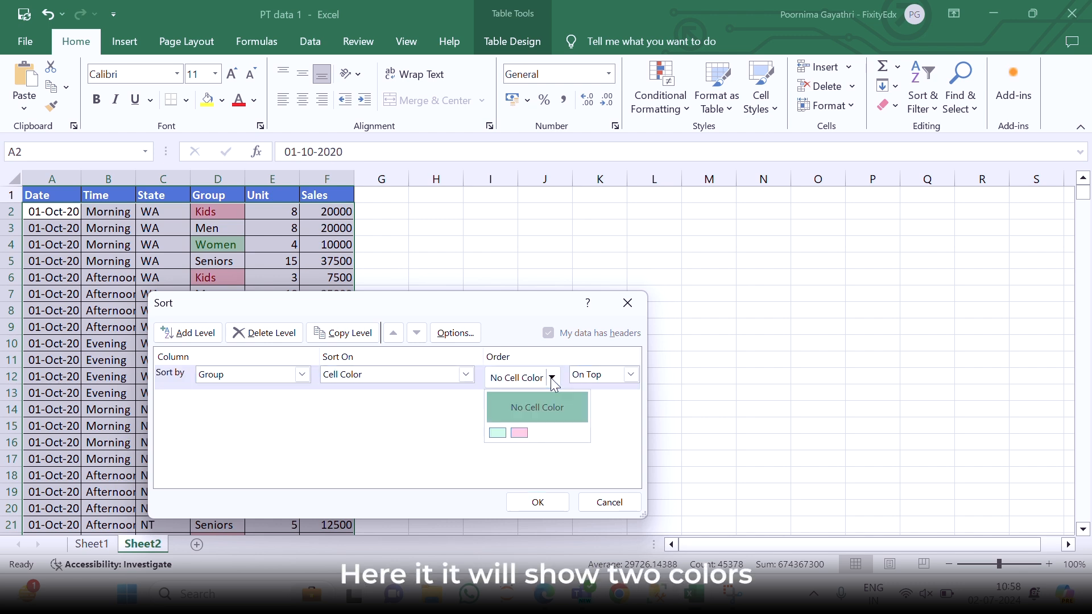
{"action": "left_click", "coordinate": [519, 433]}
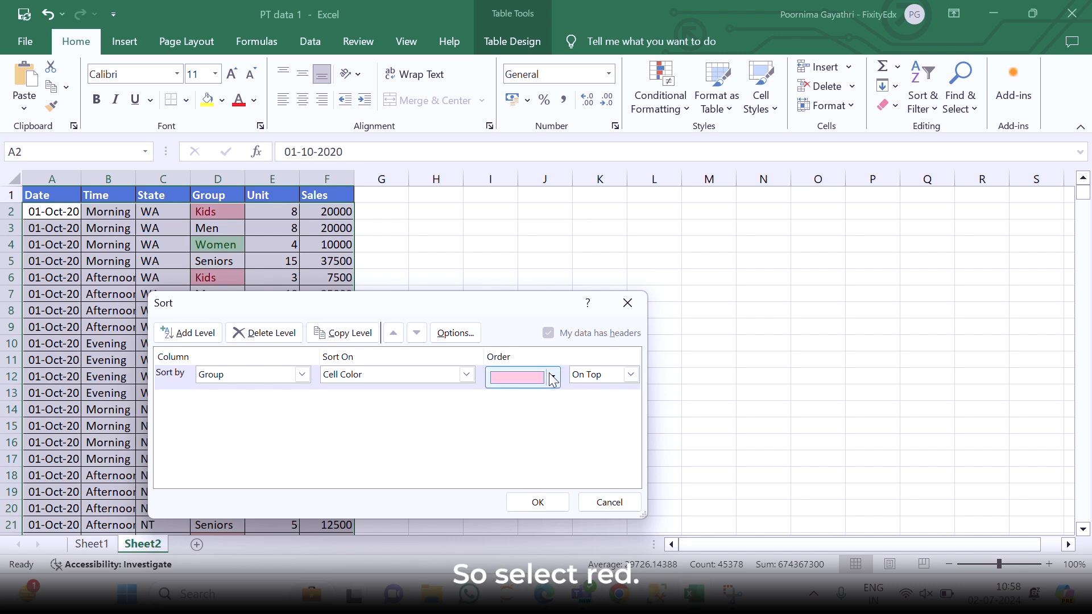
{"action": "left_click", "coordinate": [630, 374]}
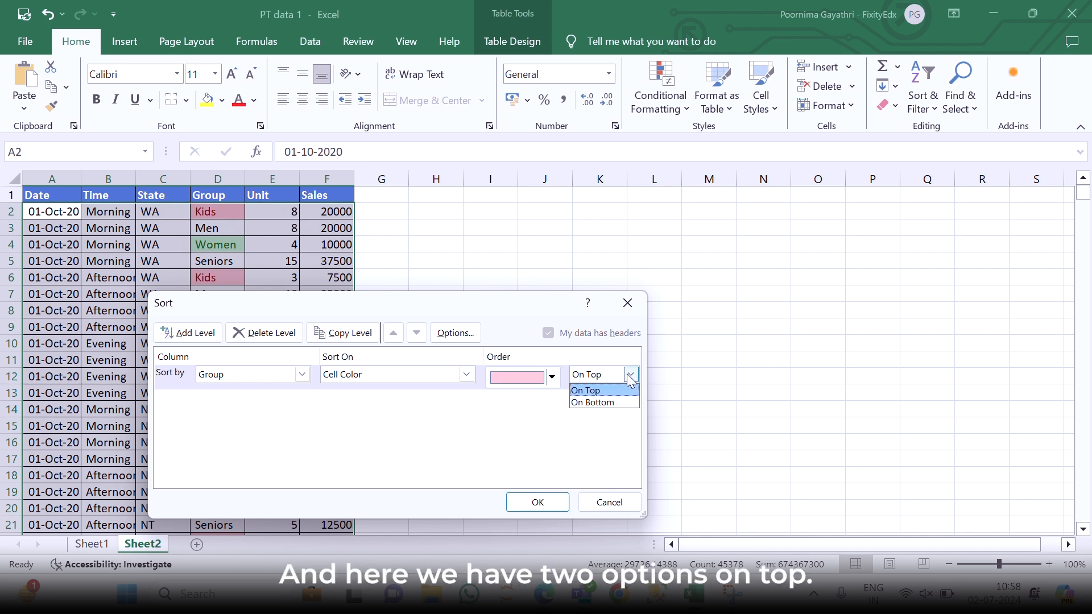
{"action": "left_click", "coordinate": [594, 393]}
{"action": "left_click", "coordinate": [537, 502]}
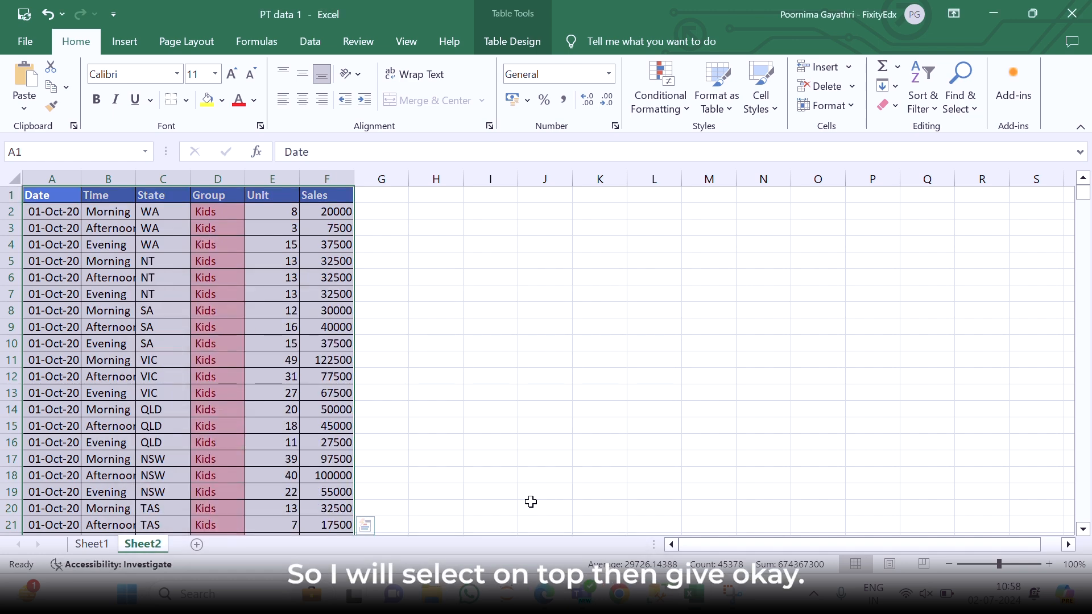
{"action": "scroll", "coordinate": [207, 377], "scroll_direction": "down", "scroll_amount": 3}
{"action": "scroll", "coordinate": [207, 377], "scroll_direction": "down", "scroll_amount": 20}
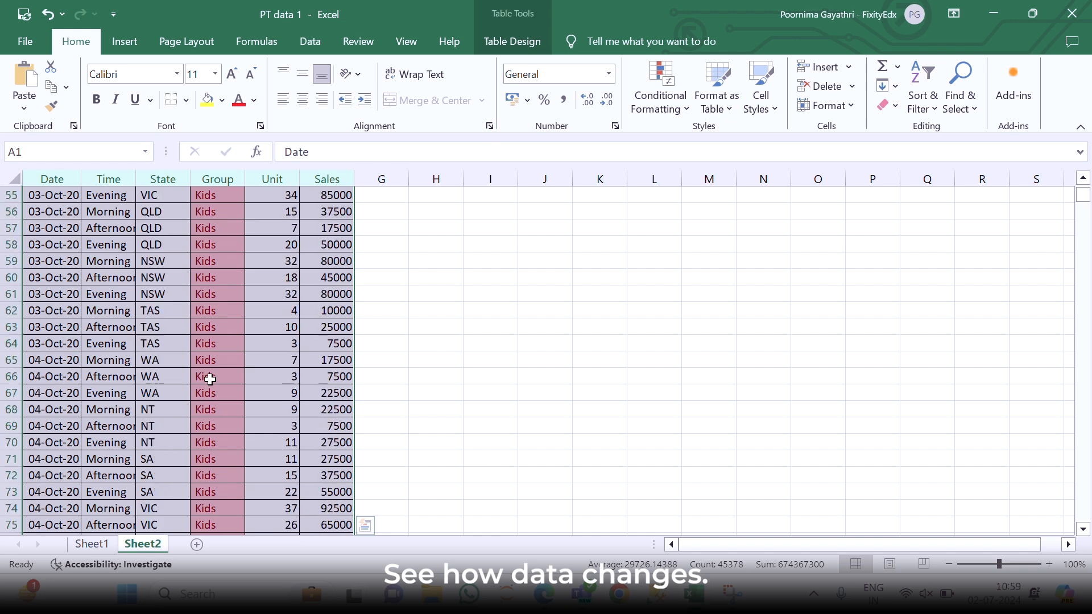
{"action": "scroll", "coordinate": [210, 379], "scroll_direction": "down", "scroll_amount": 20}
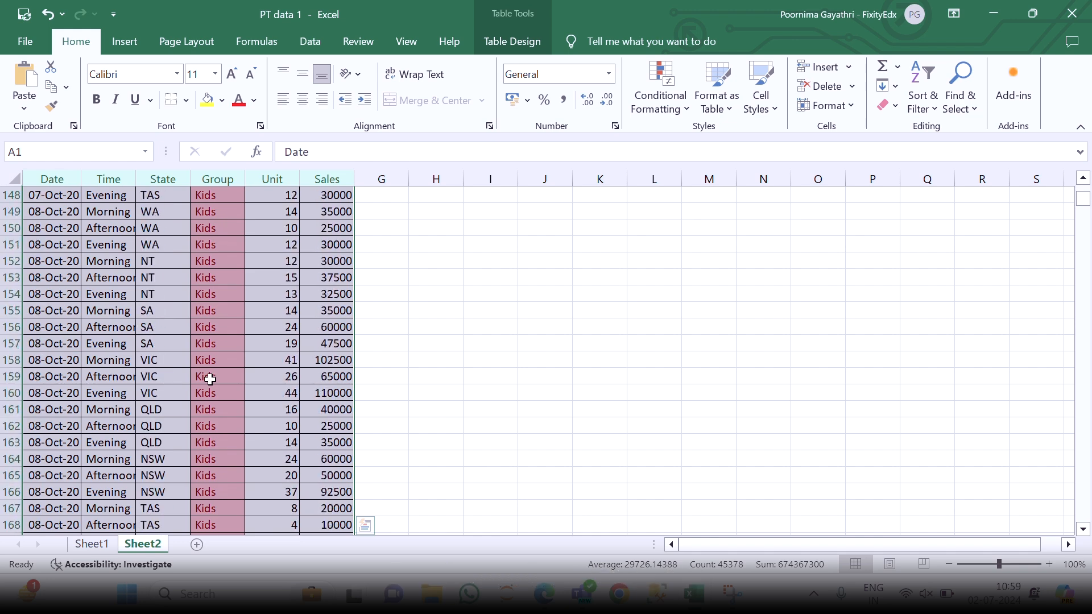
{"action": "scroll", "coordinate": [210, 379], "scroll_direction": "down", "scroll_amount": 6}
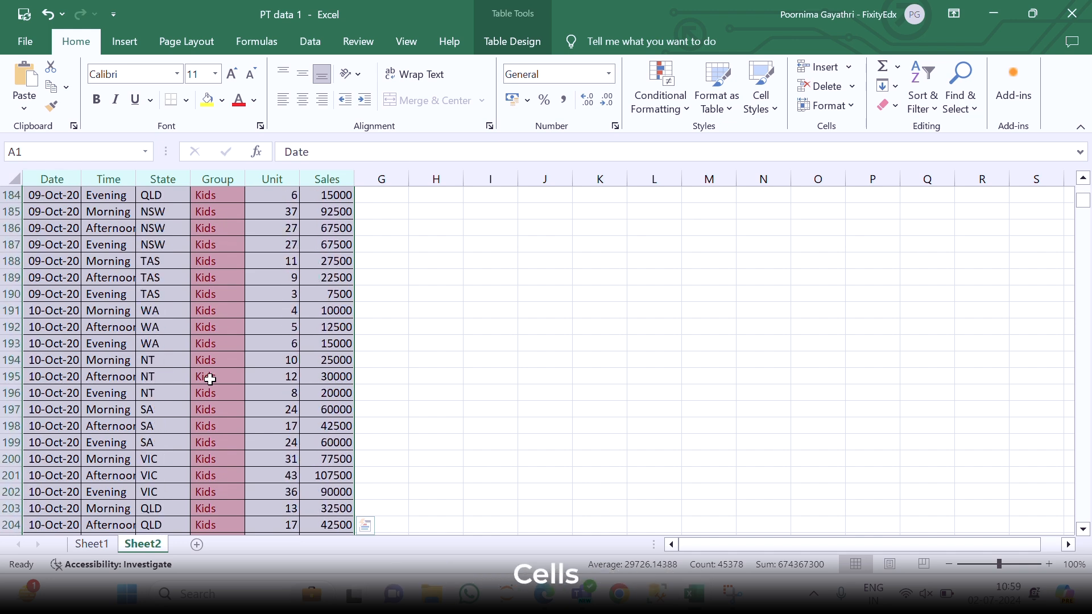
Examine the Group cell colors further down the sorted Sheet2 table.
{"action": "scroll", "coordinate": [210, 379], "scroll_direction": "down", "scroll_amount": 20}
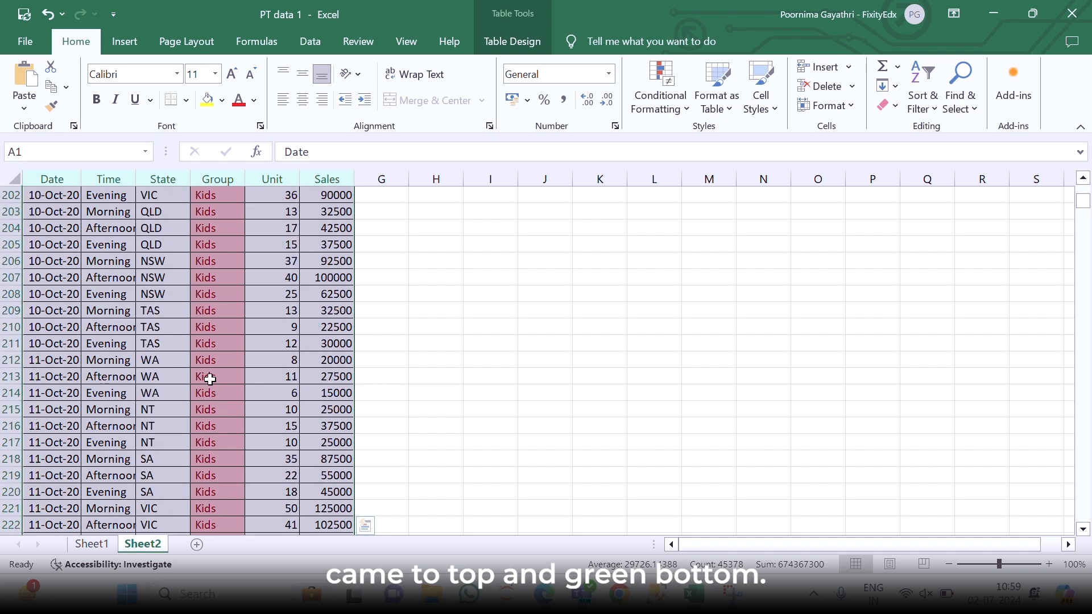
{"action": "scroll", "coordinate": [213, 376], "scroll_direction": "down", "scroll_amount": 8}
{"action": "scroll", "coordinate": [213, 378], "scroll_direction": "up", "scroll_amount": 14}
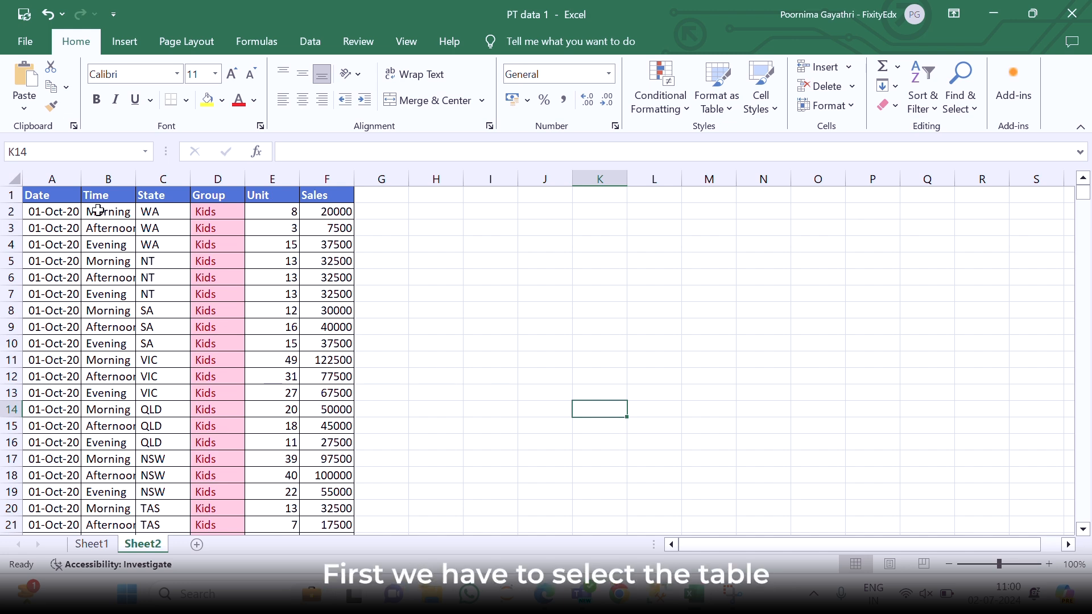
Sort the entire Sheet2 table with a custom sort on the Group column's Font Color, with green On Top.
{"action": "left_click", "coordinate": [53, 198]}
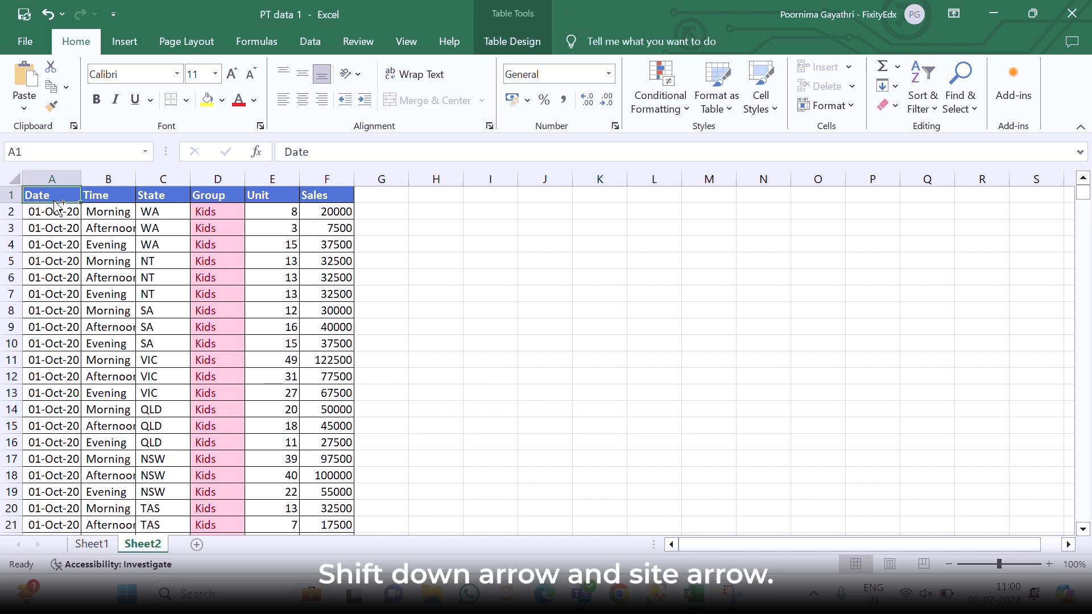
{"action": "key", "text": "ctrl+shift+Down"}
{"action": "key", "text": "ctrl+shift+Right"}
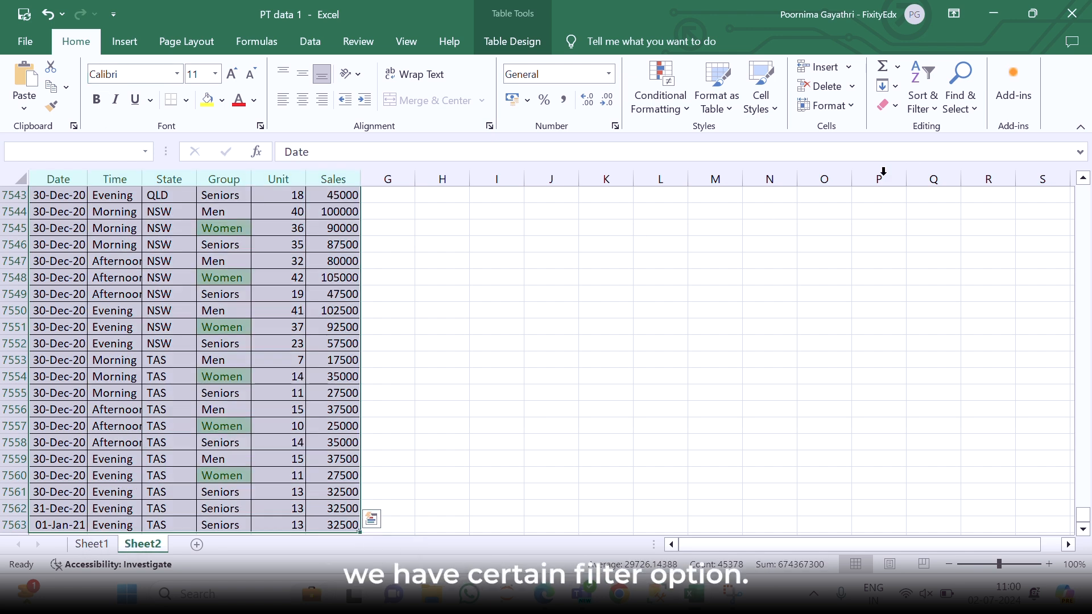
{"action": "left_click", "coordinate": [921, 108]}
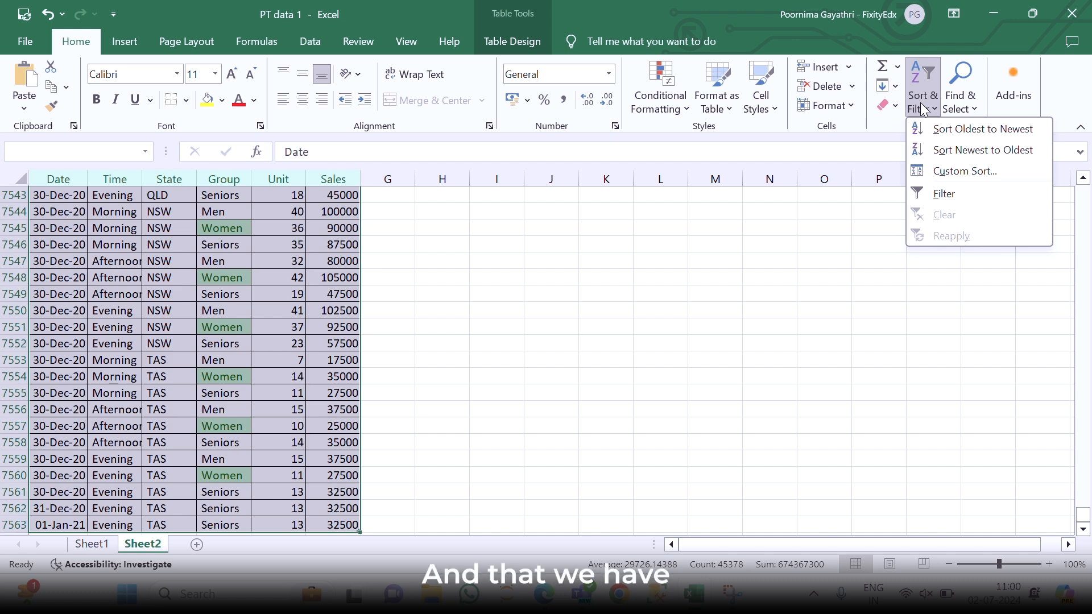
{"action": "left_click", "coordinate": [965, 170]}
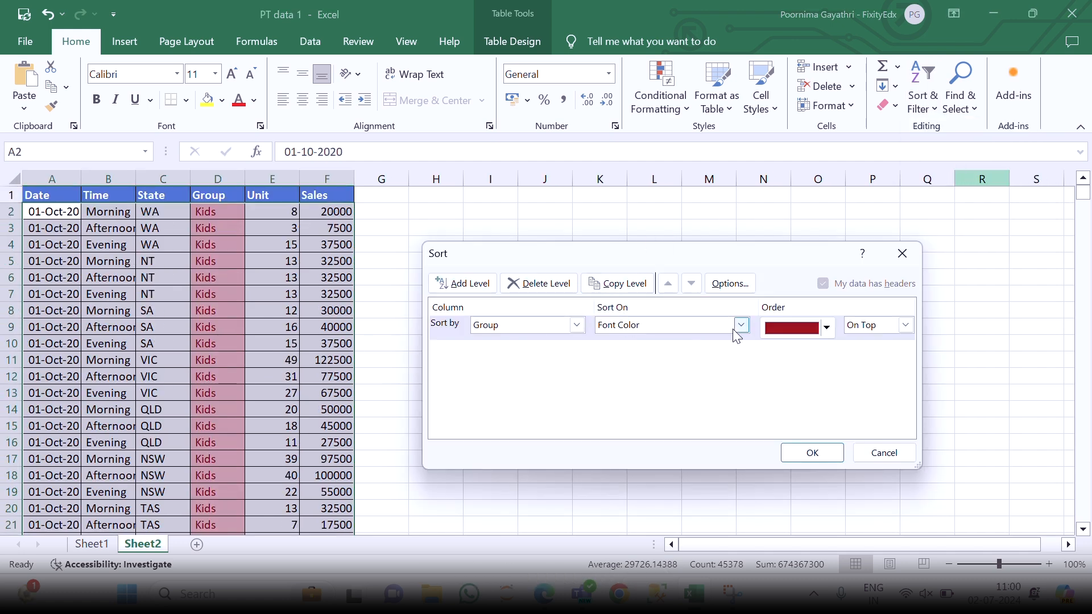
{"action": "left_click", "coordinate": [770, 334]}
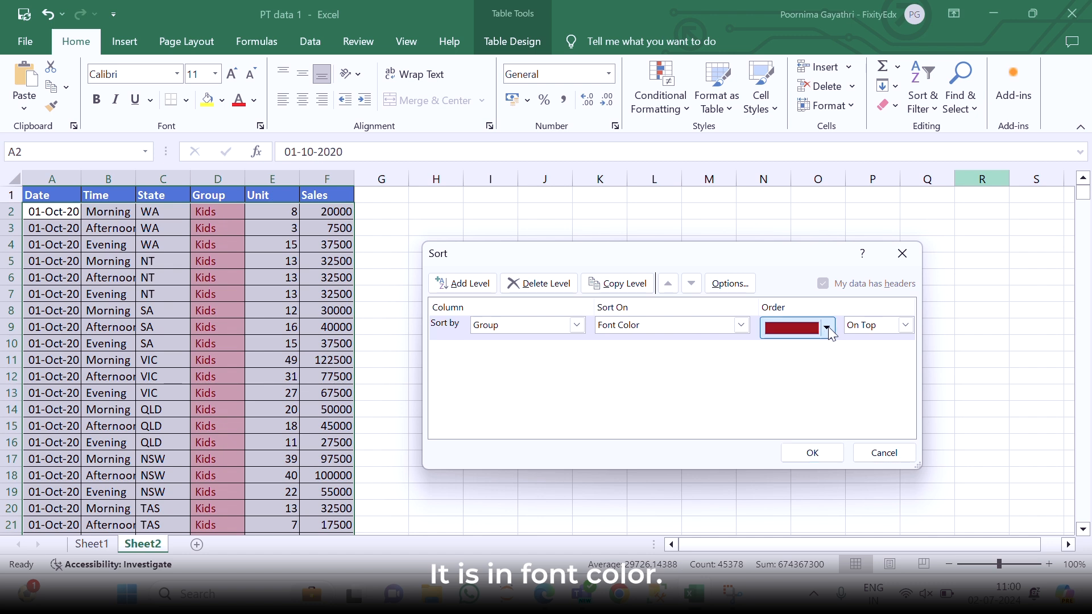
{"action": "left_click", "coordinate": [771, 384]}
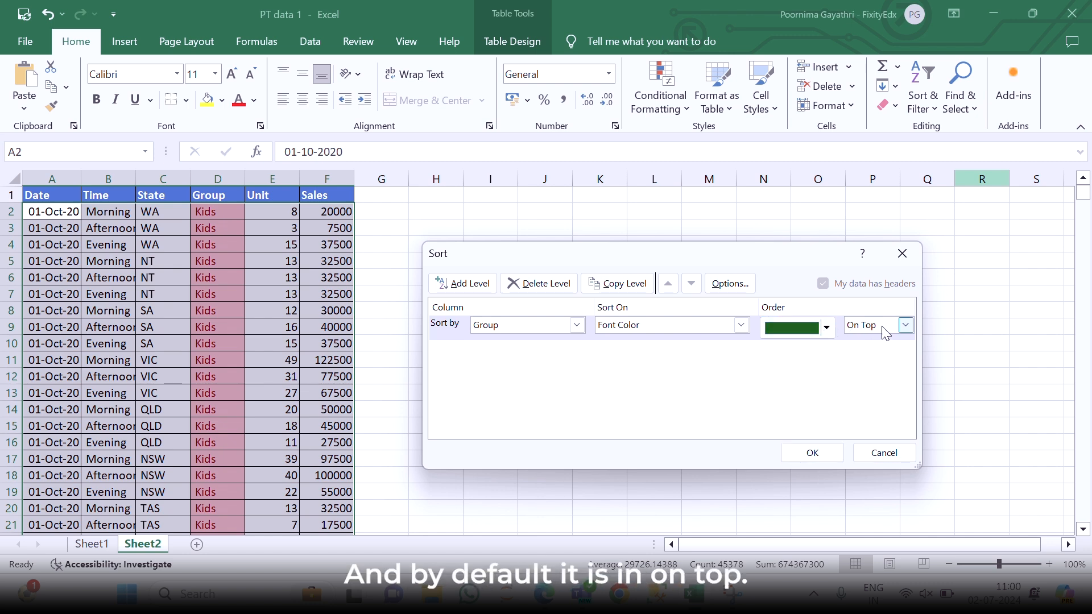
{"action": "left_click", "coordinate": [906, 324]}
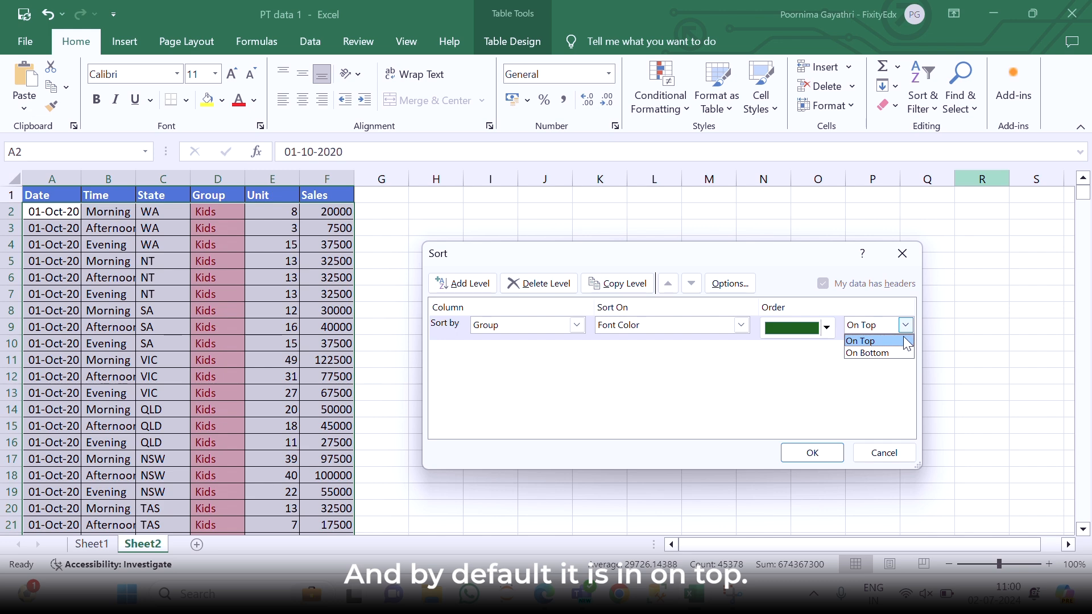
{"action": "left_click", "coordinate": [904, 342]}
{"action": "left_click", "coordinate": [813, 453]}
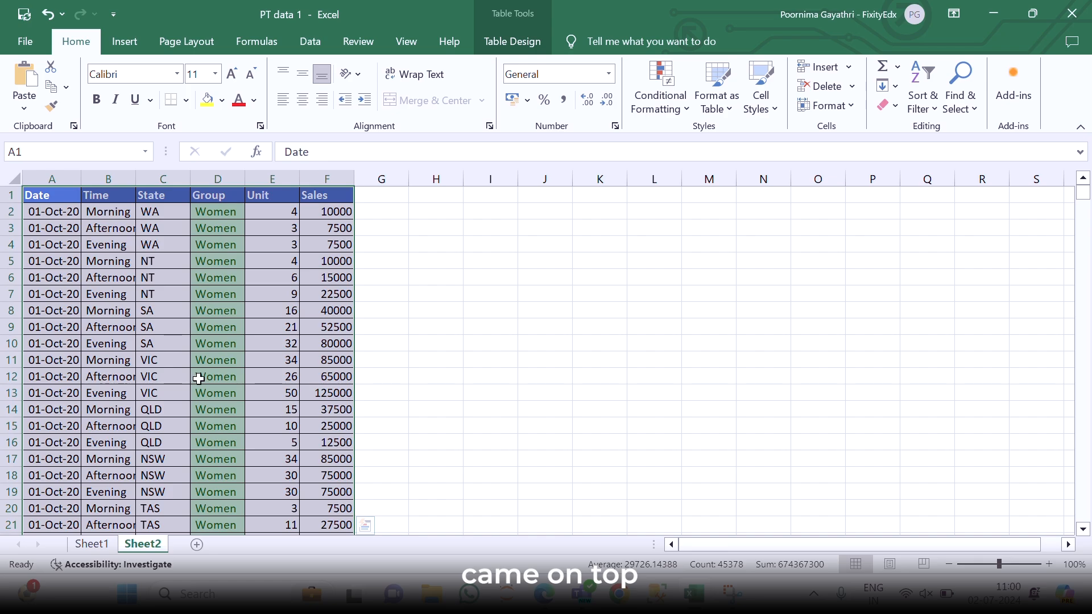
{"action": "left_click", "coordinate": [563, 346]}
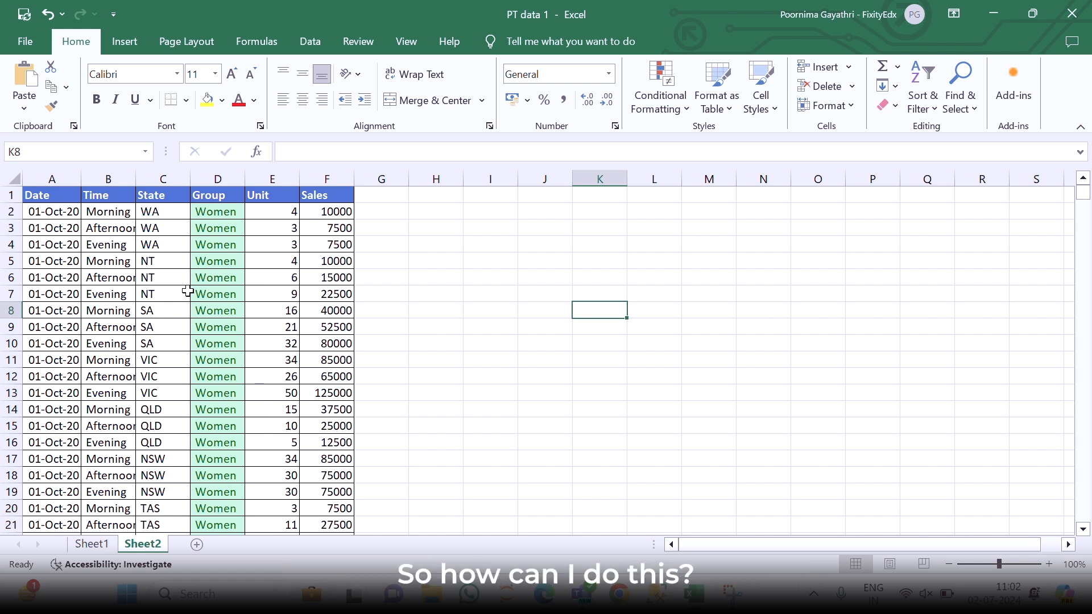
Turn on Filter for the entire Sheet2 table, from the Date header through the Sales column.
{"action": "left_click", "coordinate": [60, 196]}
{"action": "key", "text": "ctrl+shift+Down"}
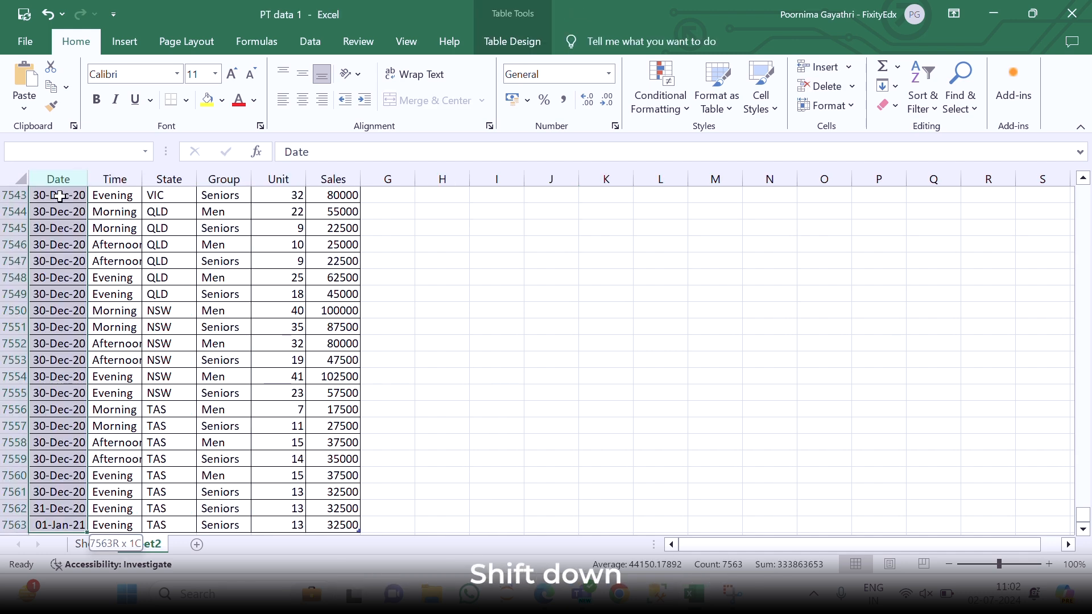
{"action": "key", "text": "ctrl+shift+Right"}
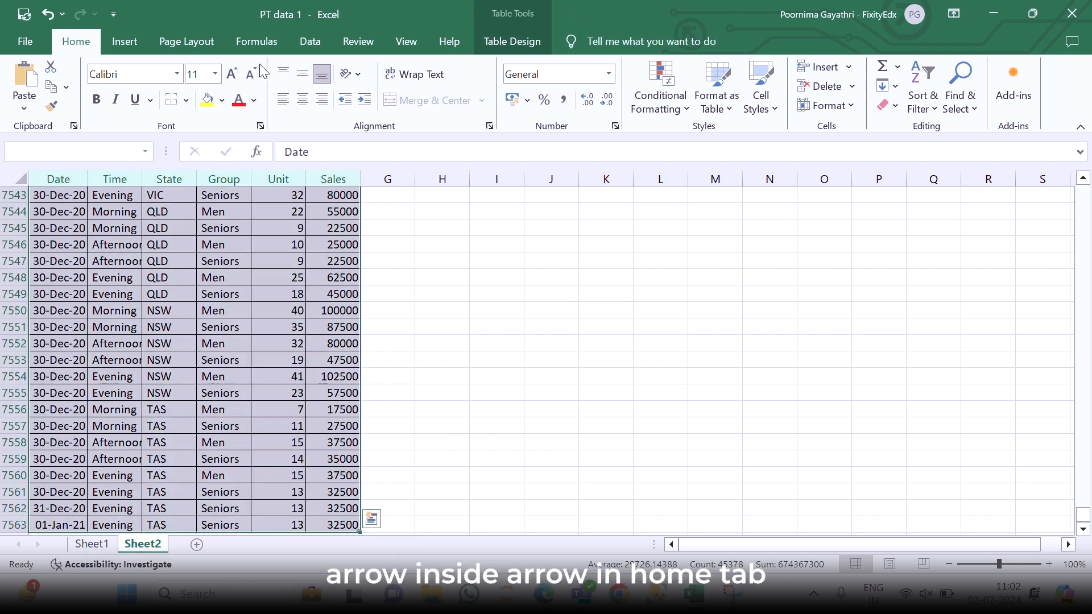
{"action": "left_click", "coordinate": [920, 100]}
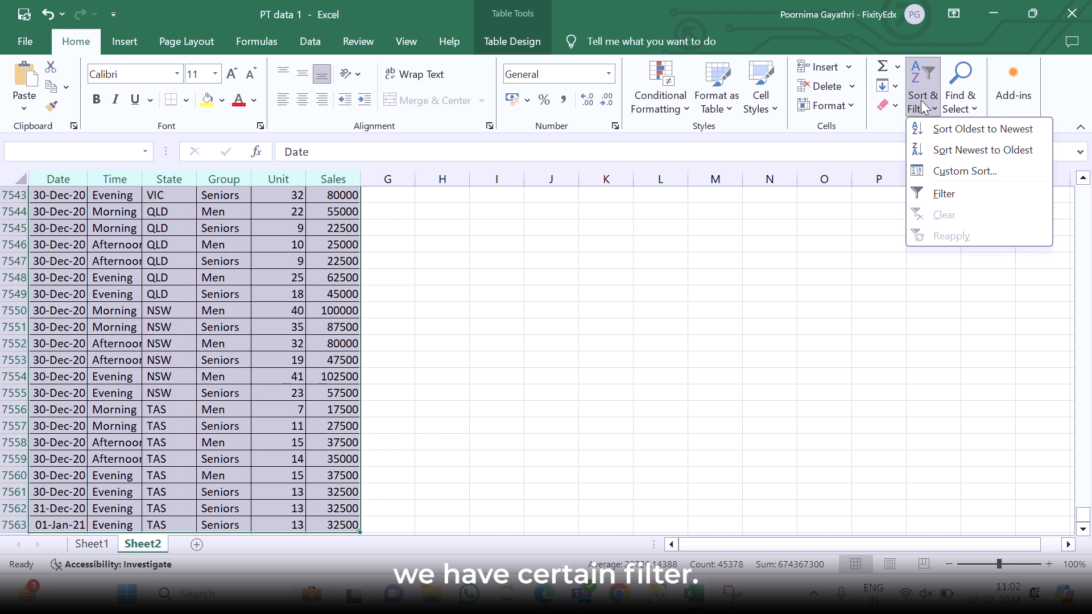
{"action": "left_click", "coordinate": [938, 194]}
{"action": "scroll", "coordinate": [36, 172], "scroll_direction": "up", "scroll_amount": 12}
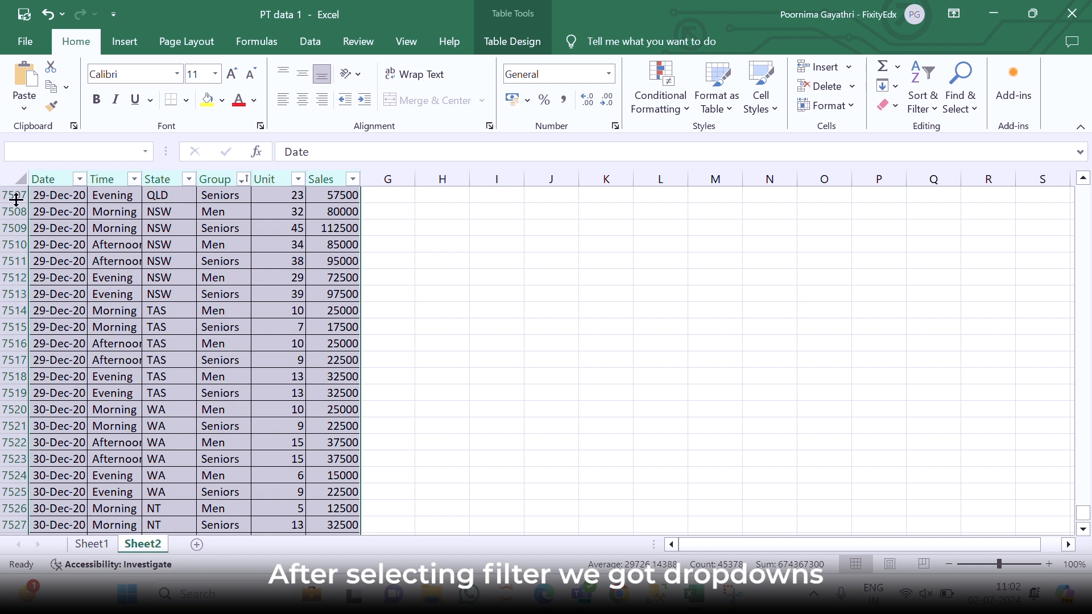
Filter the Group column to show only the Women rows and look over the filtered table.
{"action": "left_click", "coordinate": [242, 179]}
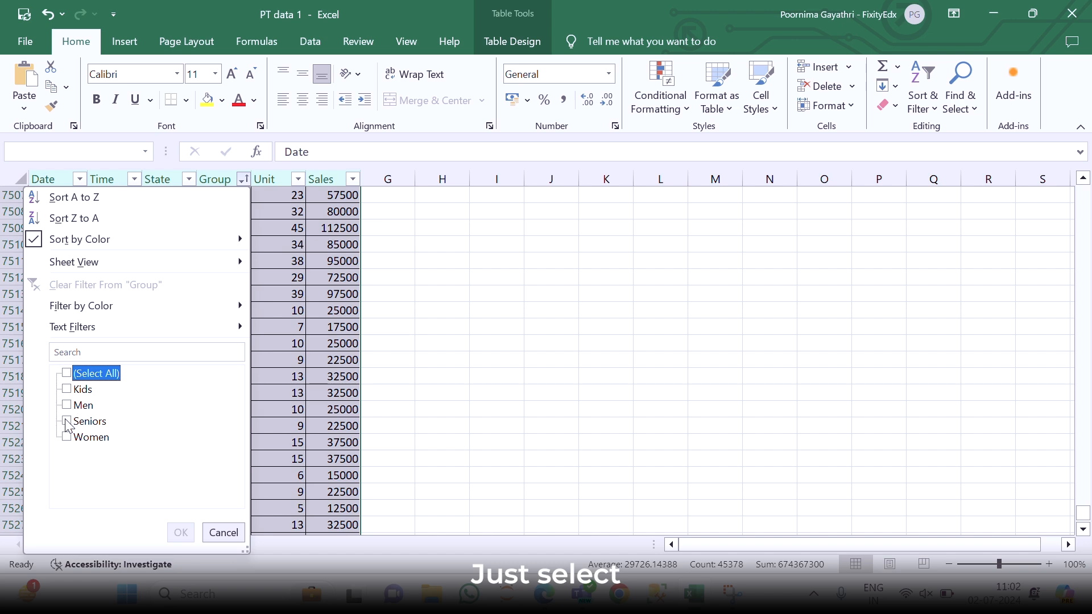
{"action": "left_click", "coordinate": [187, 534]}
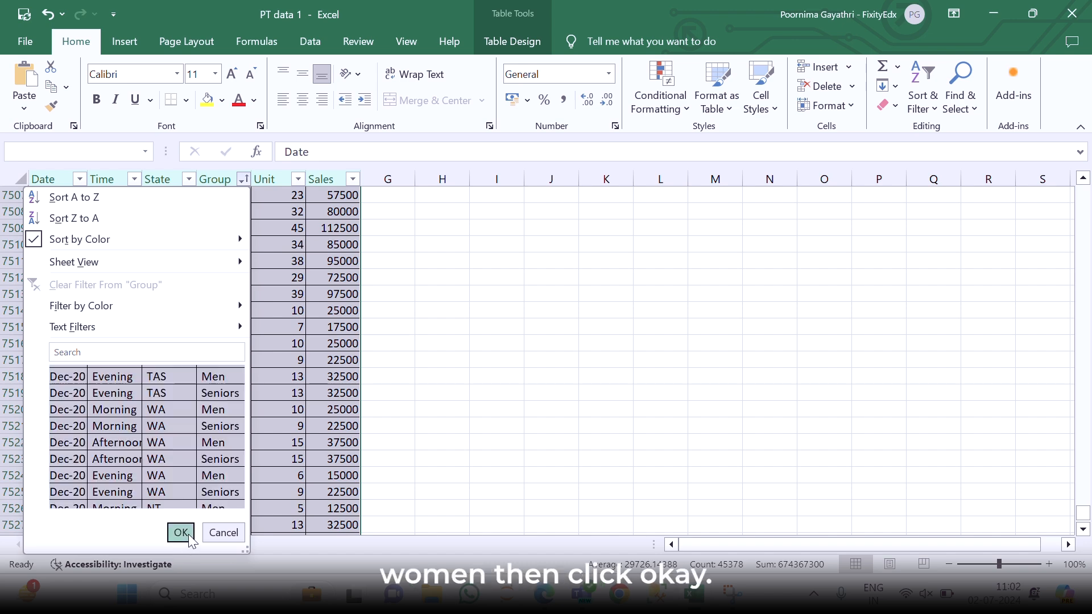
{"action": "scroll", "coordinate": [278, 414], "scroll_direction": "down", "scroll_amount": 5}
{"action": "scroll", "coordinate": [278, 415], "scroll_direction": "up", "scroll_amount": 5}
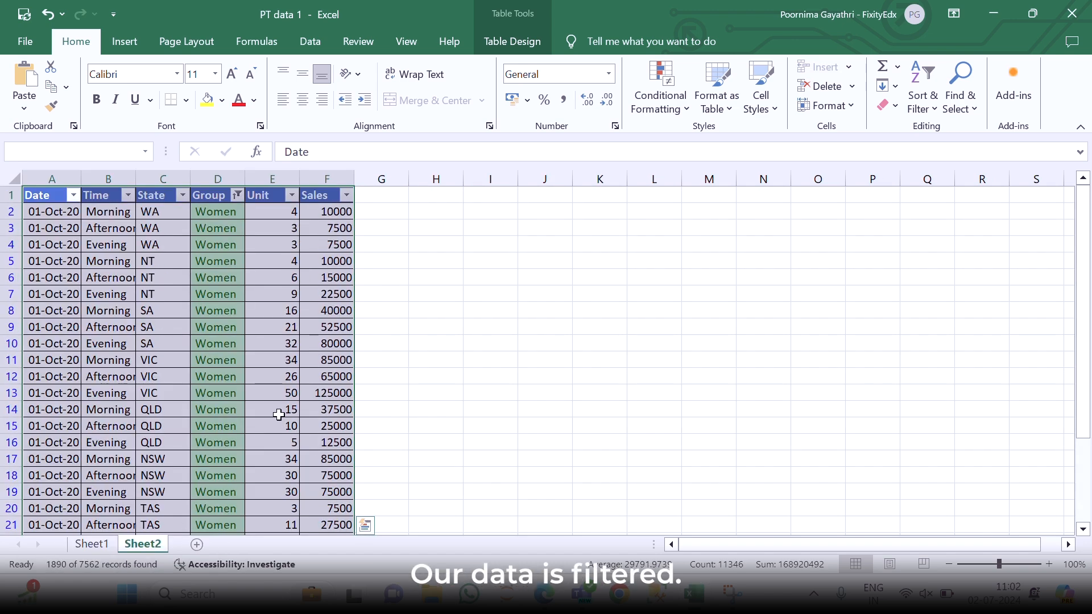